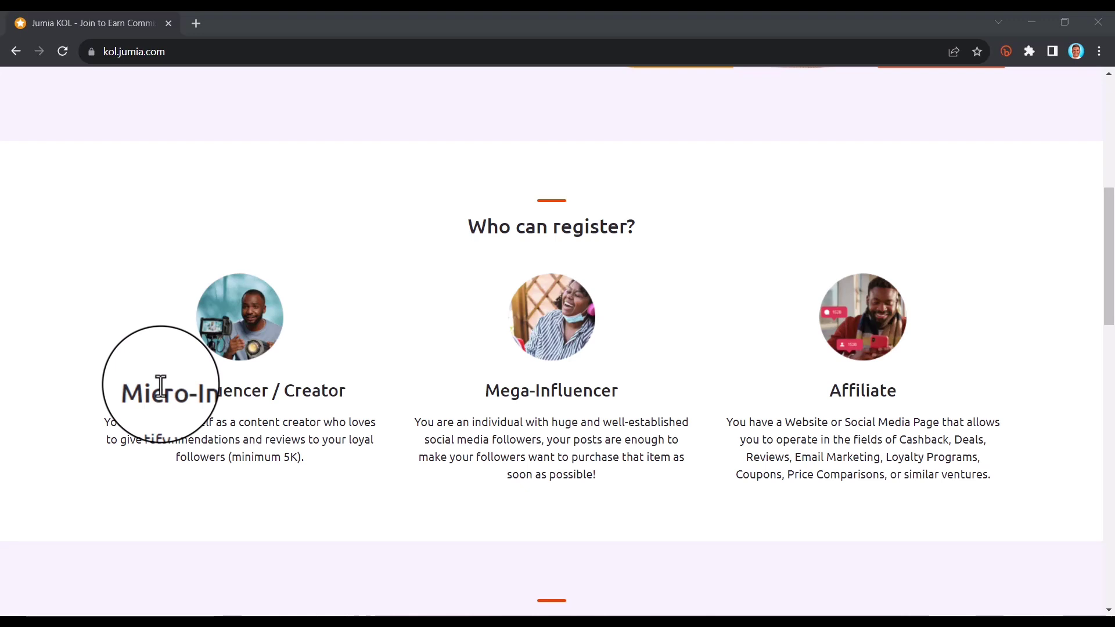
Review the "Who can register?" section for the Micro-Influencer / Creator, Mega-Influencer and Affiliate requirements
{"action": "left_click_drag", "start_coordinate": [124, 399], "coordinate": [360, 406]}
{"action": "left_click", "coordinate": [360, 404]}
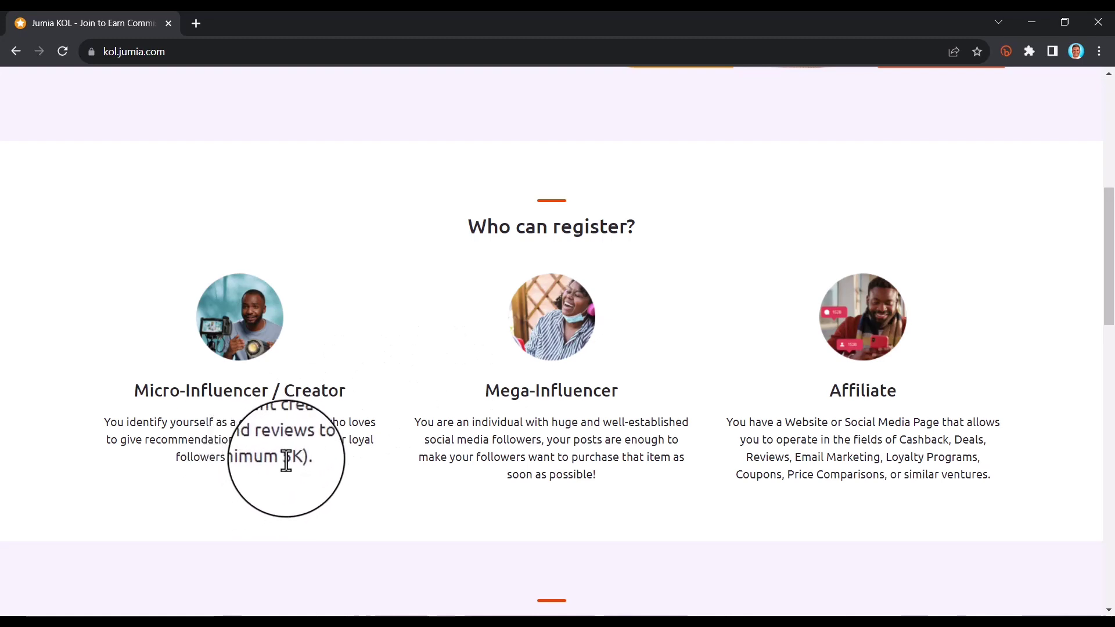
{"action": "left_click_drag", "start_coordinate": [481, 398], "coordinate": [653, 404]}
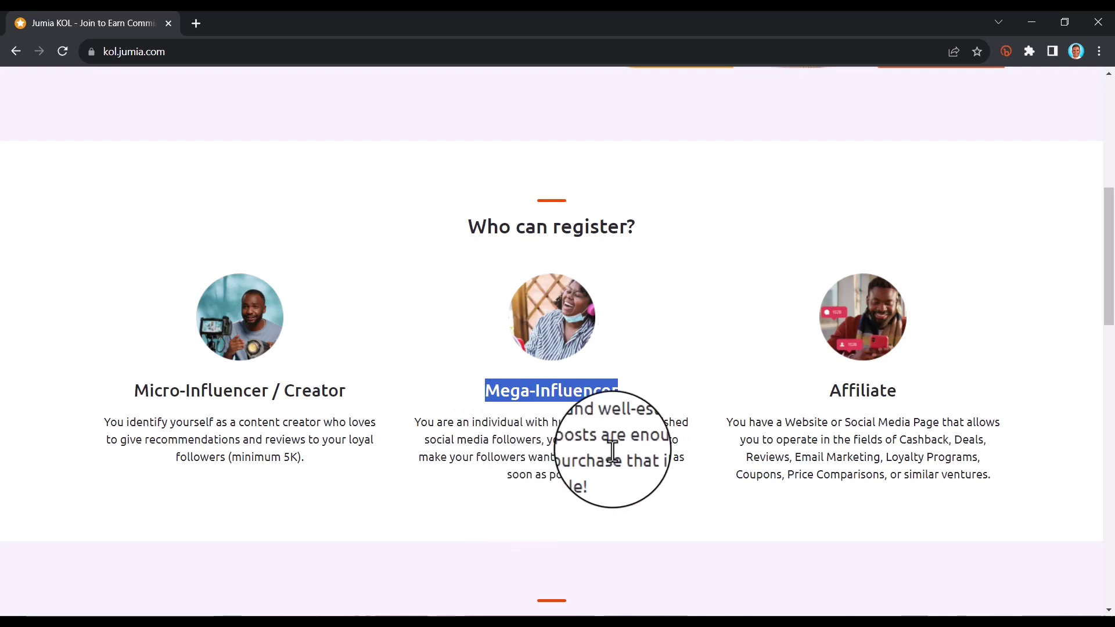
{"action": "left_click_drag", "start_coordinate": [826, 393], "coordinate": [1008, 480]}
{"action": "left_click", "coordinate": [835, 434]}
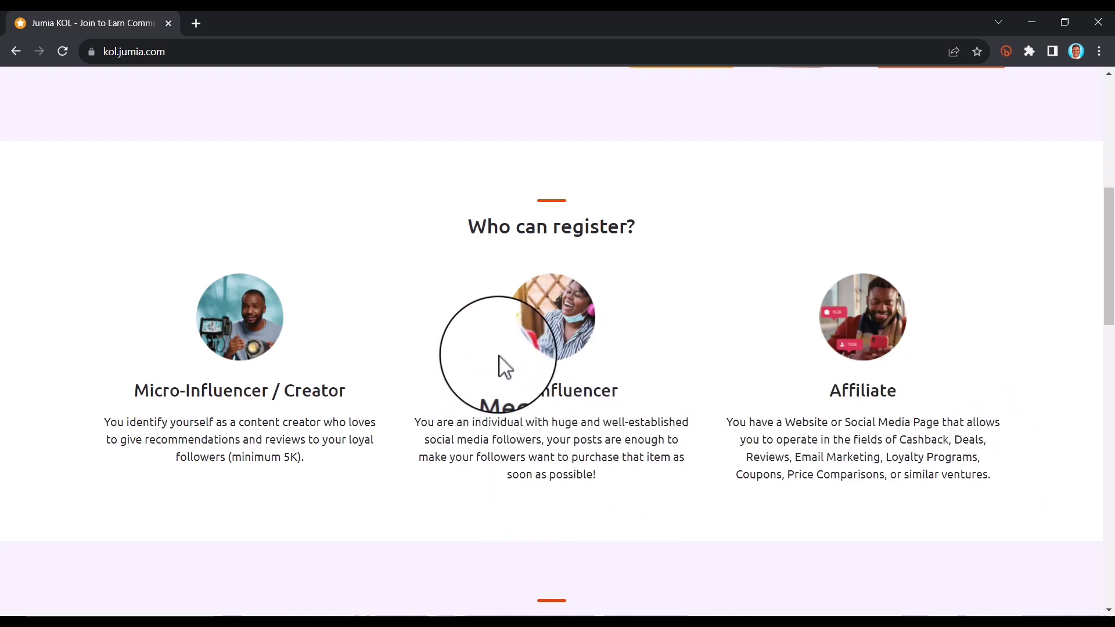
{"action": "scroll", "coordinate": [441, 325], "scroll_direction": "down", "scroll_amount": 4}
{"action": "scroll", "coordinate": [494, 305], "scroll_direction": "up", "scroll_amount": 4}
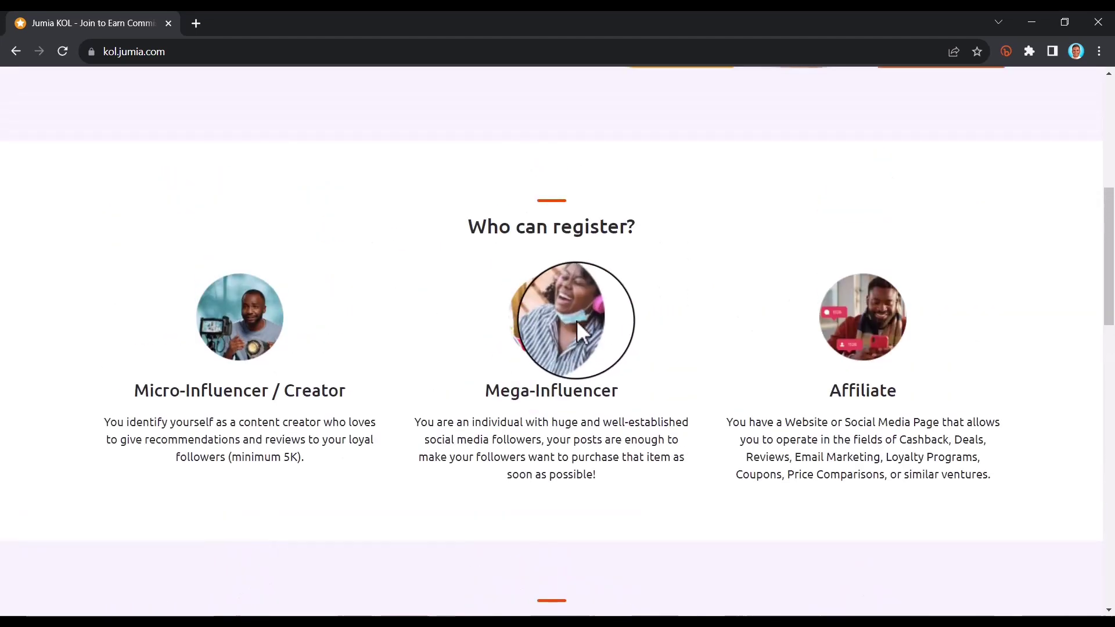
Read the Register, Advertise and Earn stages in the "How does it work?" section of the program page
{"action": "scroll", "coordinate": [576, 320], "scroll_direction": "down", "scroll_amount": 4}
{"action": "scroll", "coordinate": [534, 360], "scroll_direction": "down", "scroll_amount": 2}
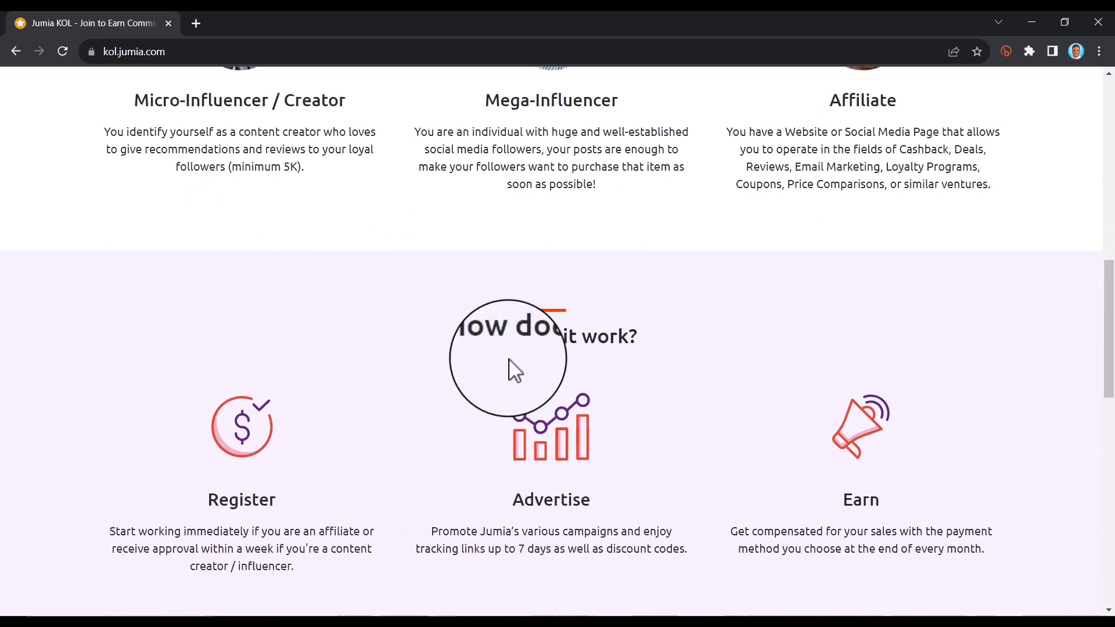
{"action": "scroll", "coordinate": [505, 354], "scroll_direction": "down", "scroll_amount": 1}
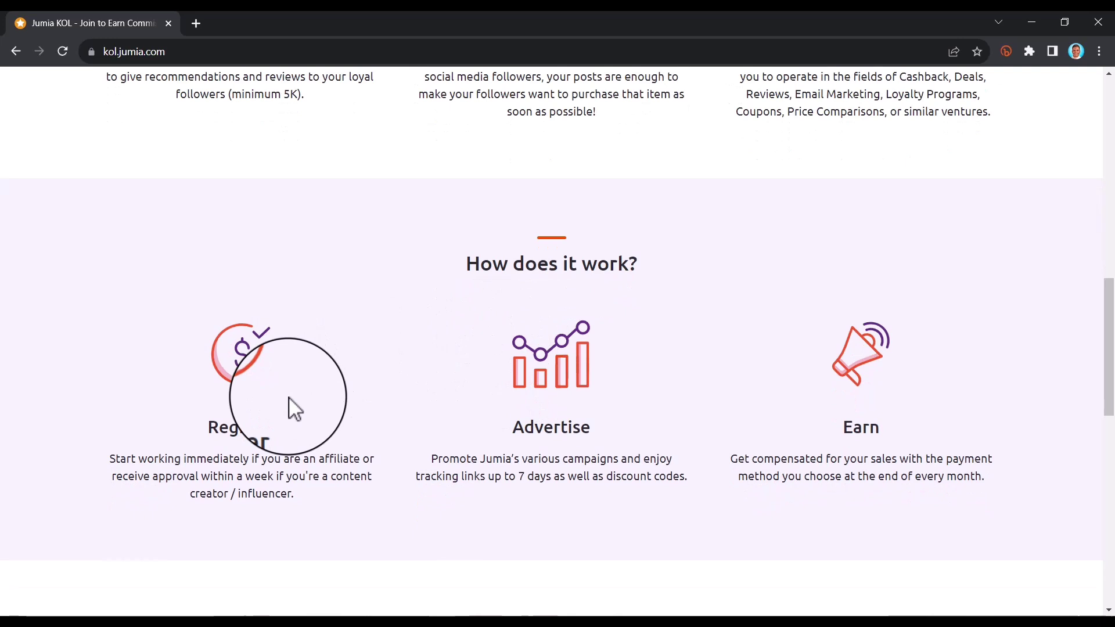
{"action": "left_click_drag", "start_coordinate": [212, 432], "coordinate": [511, 428]}
{"action": "scroll", "coordinate": [505, 331], "scroll_direction": "down", "scroll_amount": 2}
{"action": "left_click_drag", "start_coordinate": [544, 283], "coordinate": [691, 334]}
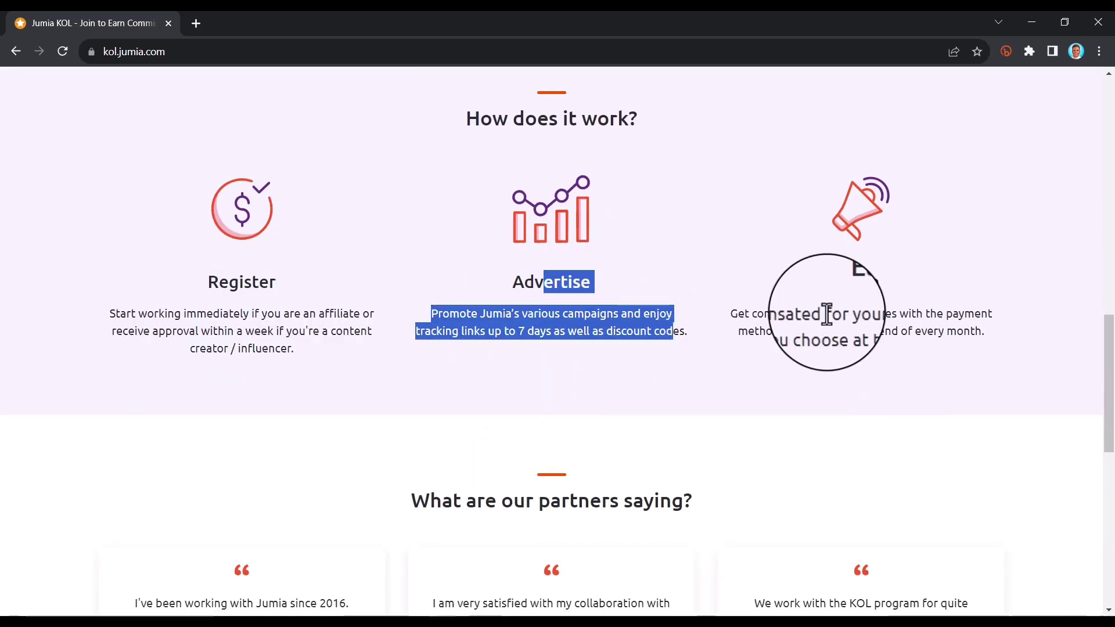
{"action": "left_click_drag", "start_coordinate": [861, 283], "coordinate": [976, 323]}
{"action": "left_click", "coordinate": [865, 332]}
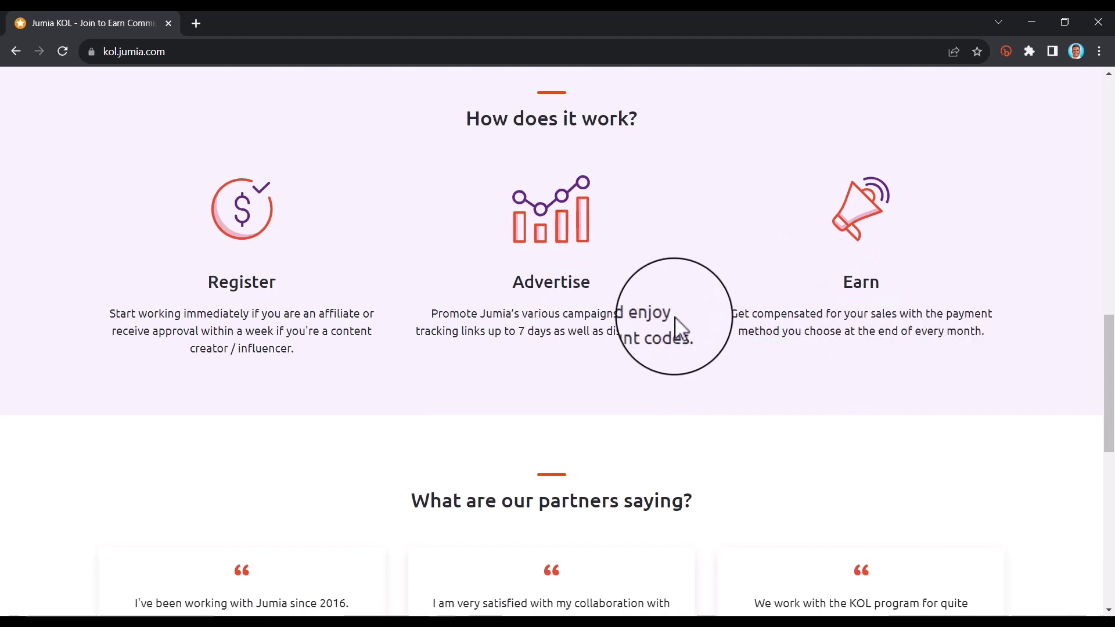
{"action": "left_click_drag", "start_coordinate": [685, 331], "coordinate": [556, 284]}
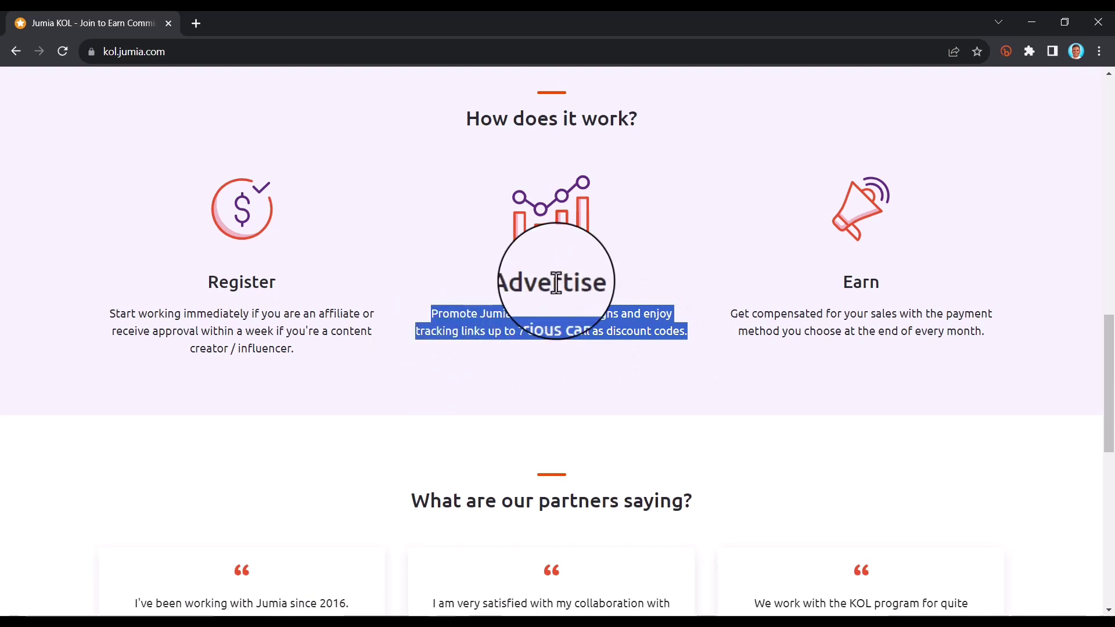
{"action": "left_click", "coordinate": [567, 286]}
{"action": "left_click_drag", "start_coordinate": [514, 285], "coordinate": [601, 296]}
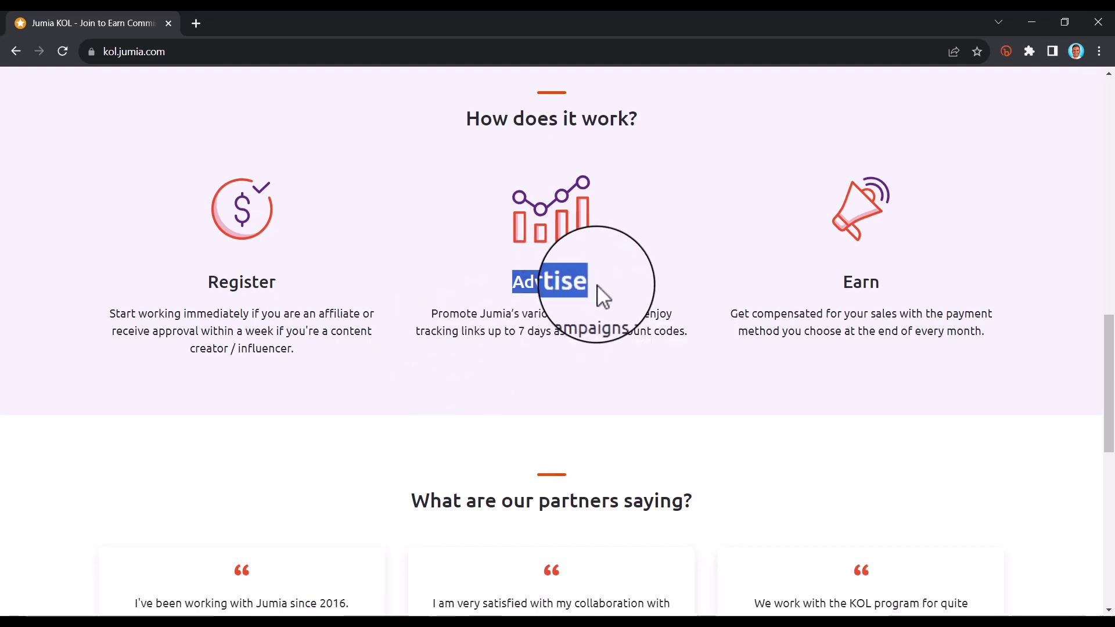
{"action": "left_click", "coordinate": [662, 252]}
Look through the partner testimonials and the remaining sections down to the end of the program page
{"action": "scroll", "coordinate": [600, 311], "scroll_direction": "down", "scroll_amount": 2}
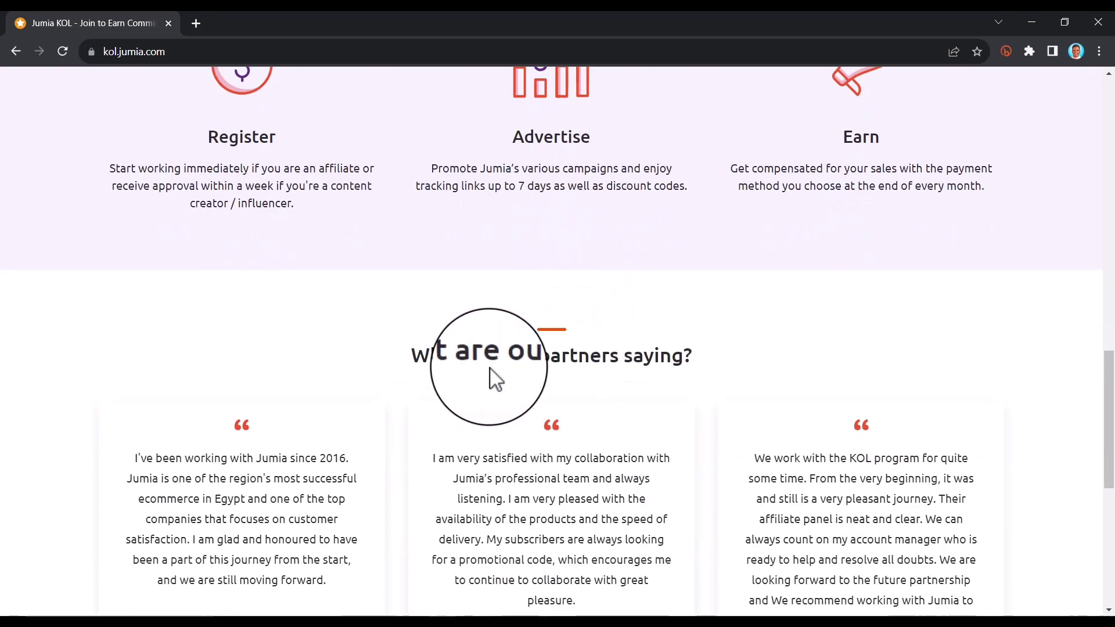
{"action": "scroll", "coordinate": [485, 392], "scroll_direction": "down", "scroll_amount": 1}
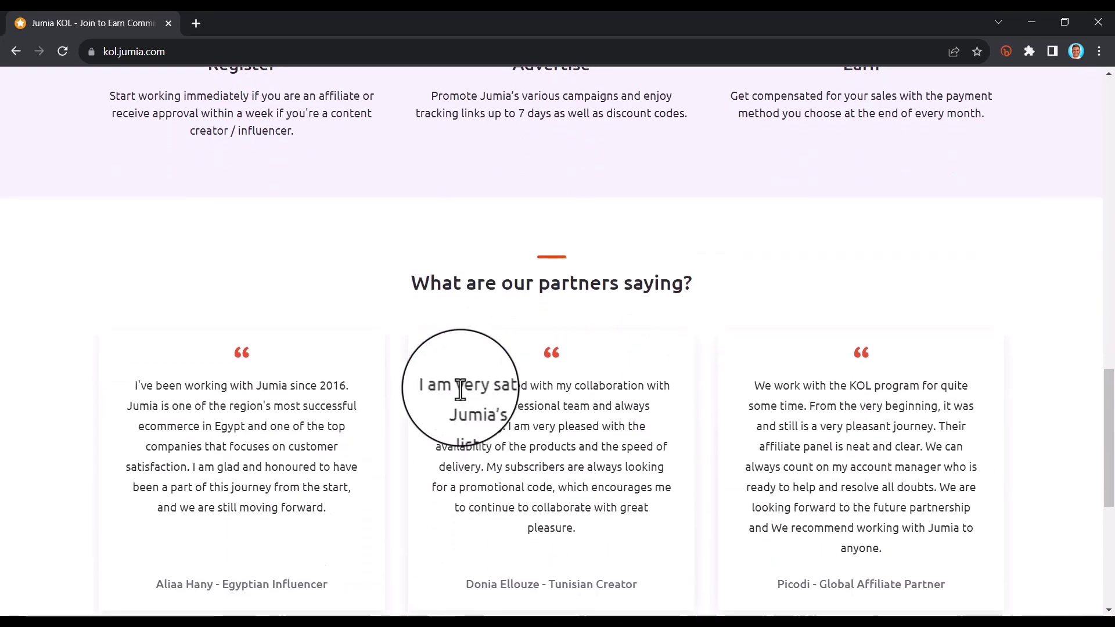
{"action": "scroll", "coordinate": [229, 436], "scroll_direction": "down", "scroll_amount": 2}
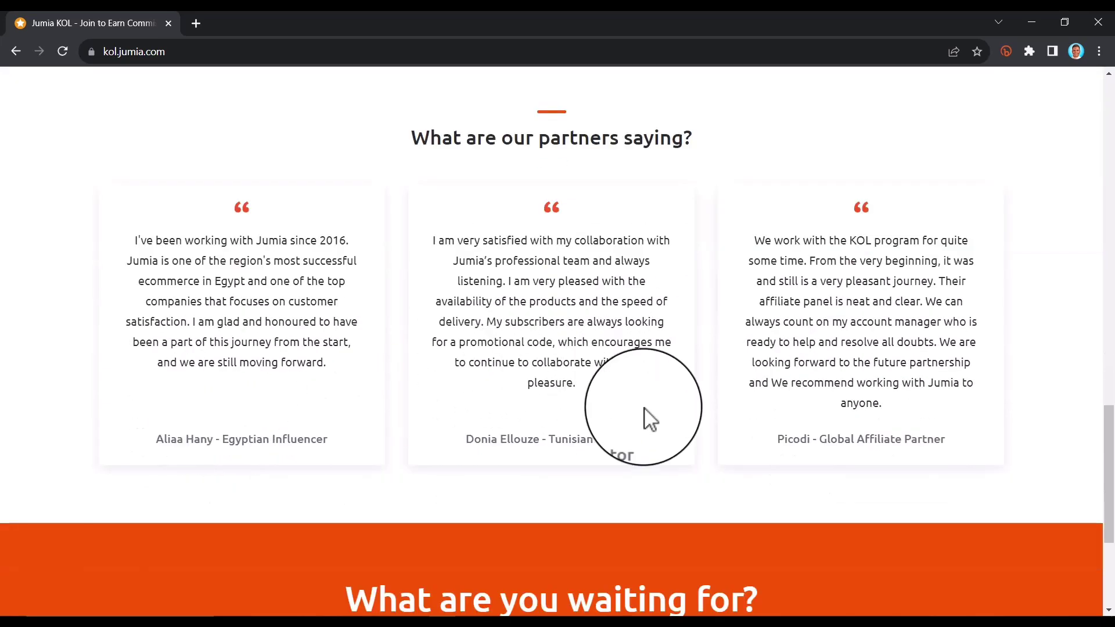
{"action": "scroll", "coordinate": [737, 426], "scroll_direction": "down", "scroll_amount": 3}
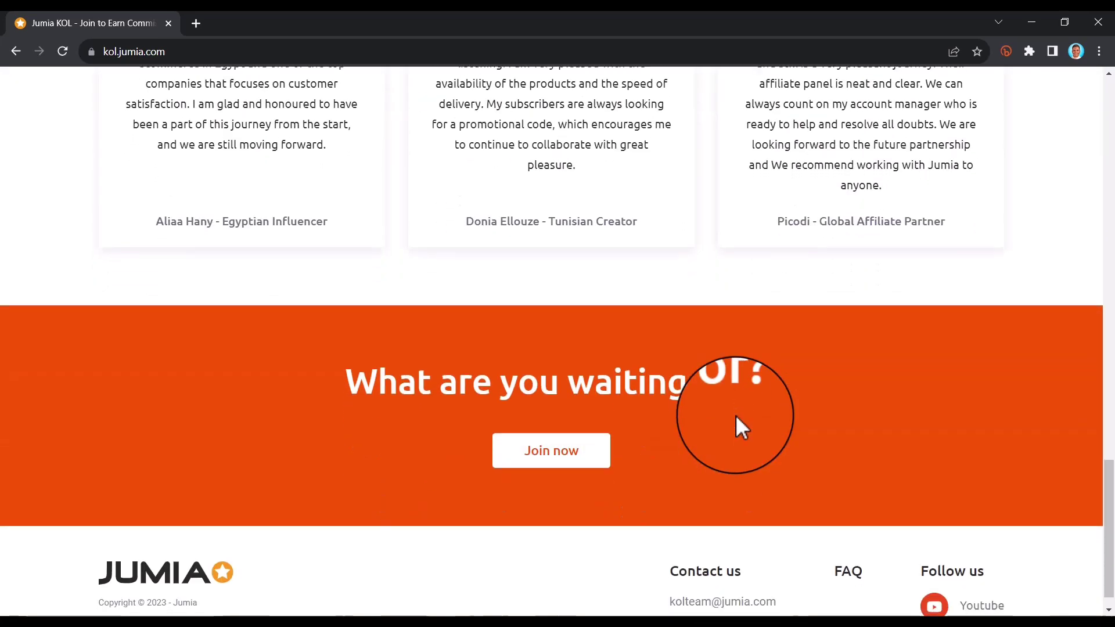
{"action": "scroll", "coordinate": [672, 440], "scroll_direction": "down", "scroll_amount": 1}
Open the KOL registration form and autofill the name, email, country and phone number from the saved profile for Nigeria
{"action": "scroll", "coordinate": [705, 355], "scroll_direction": "up", "scroll_amount": 20}
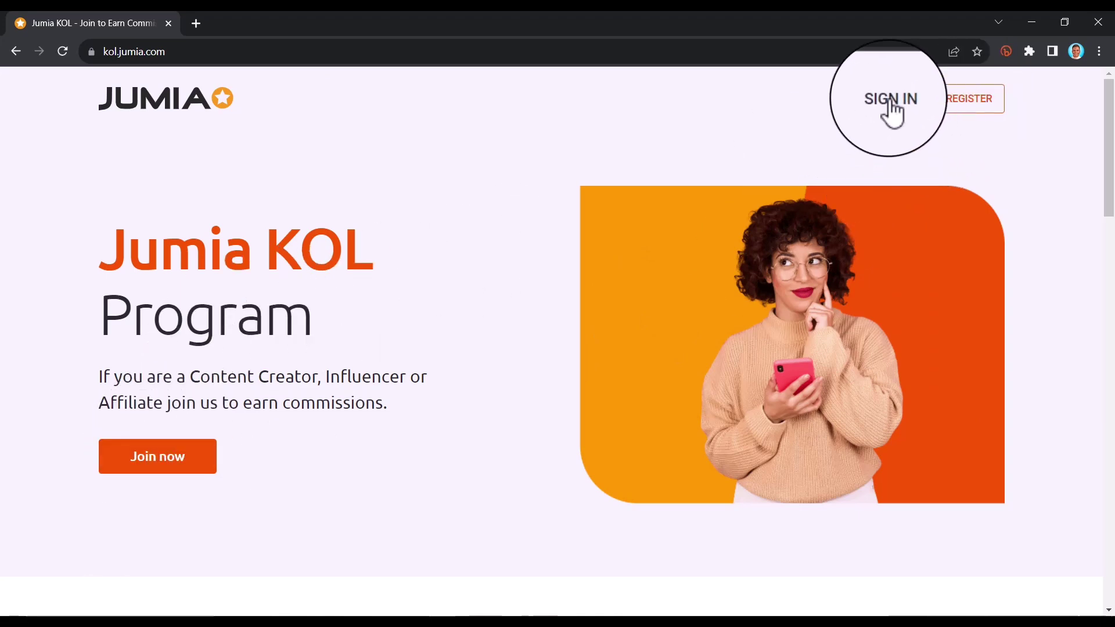
{"action": "left_click", "coordinate": [969, 109]}
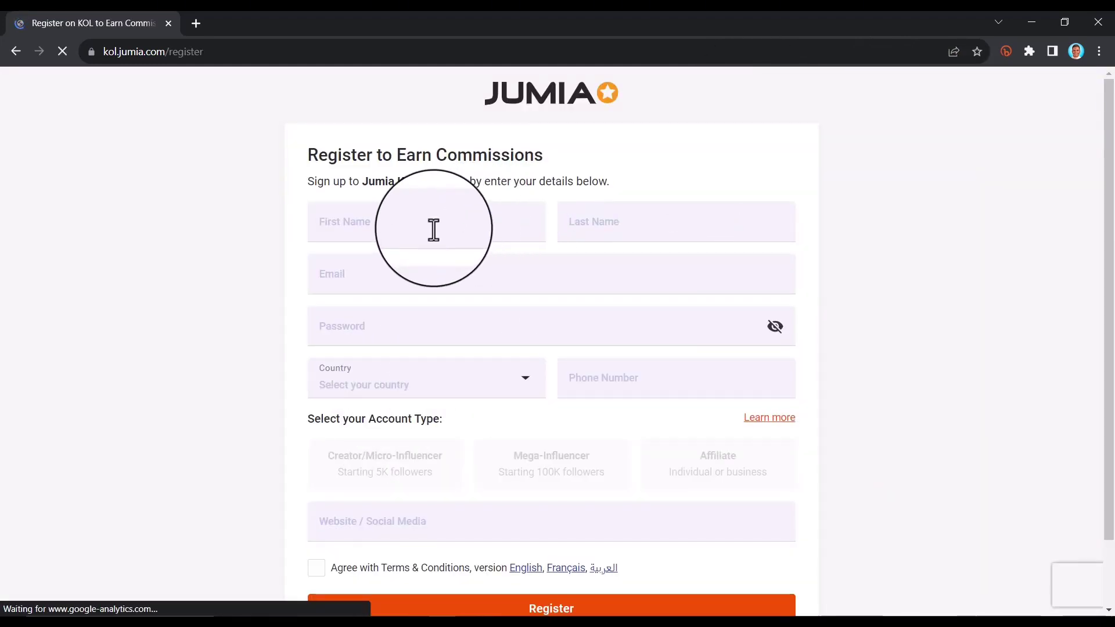
{"action": "left_click", "coordinate": [399, 220]}
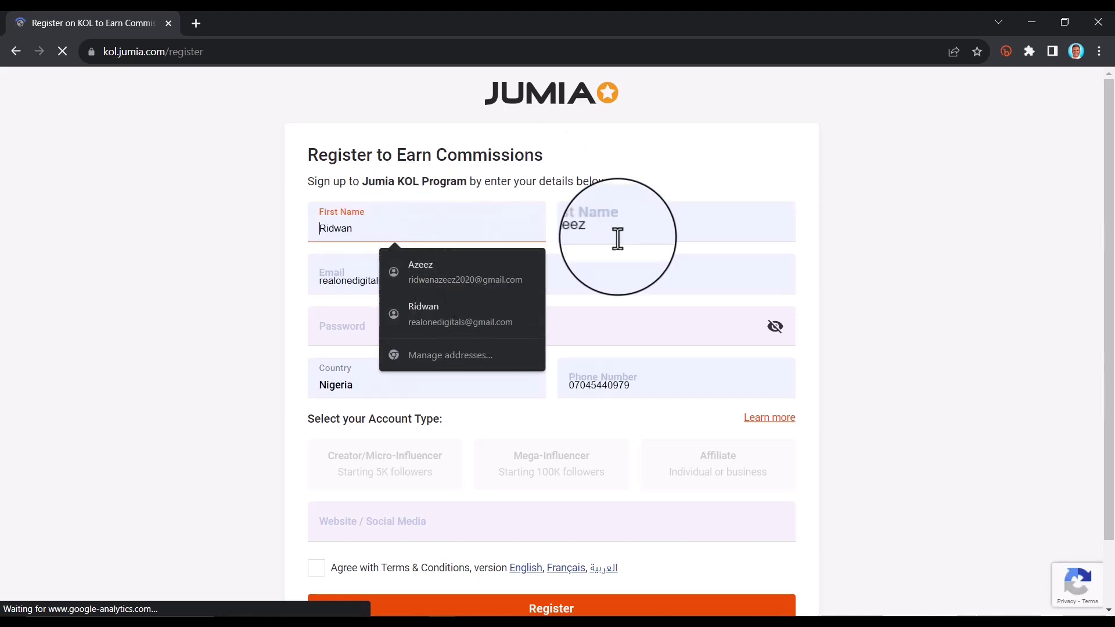
{"action": "left_click", "coordinate": [441, 322]}
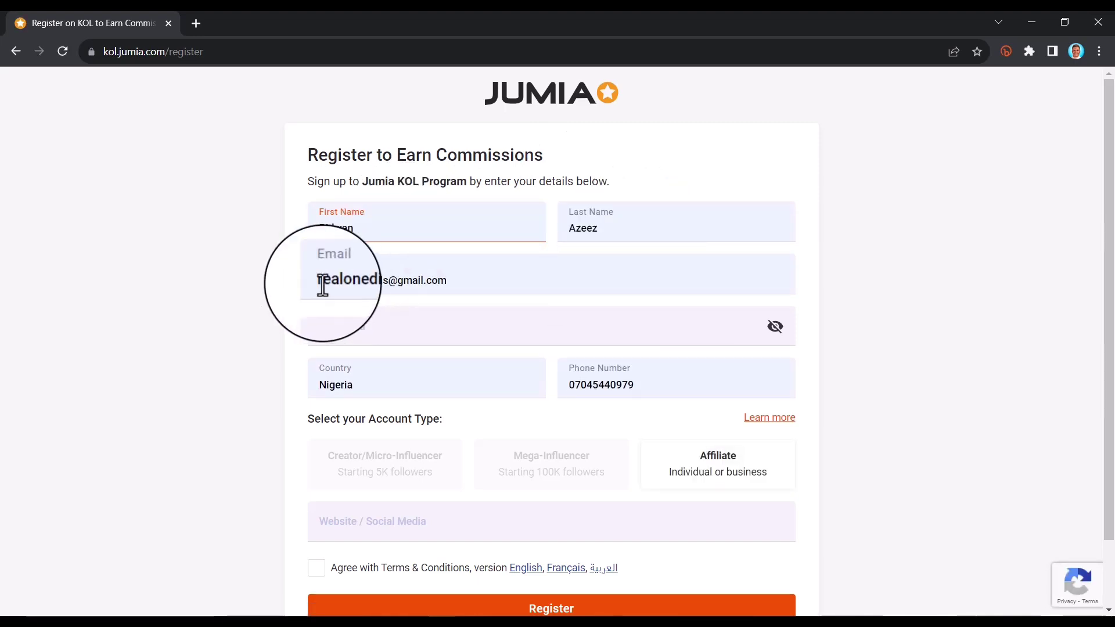
Check the autofilled email and phone number, and enter the account password in the registration form
{"action": "left_click_drag", "start_coordinate": [324, 274], "coordinate": [468, 281]}
{"action": "left_click", "coordinate": [350, 341]}
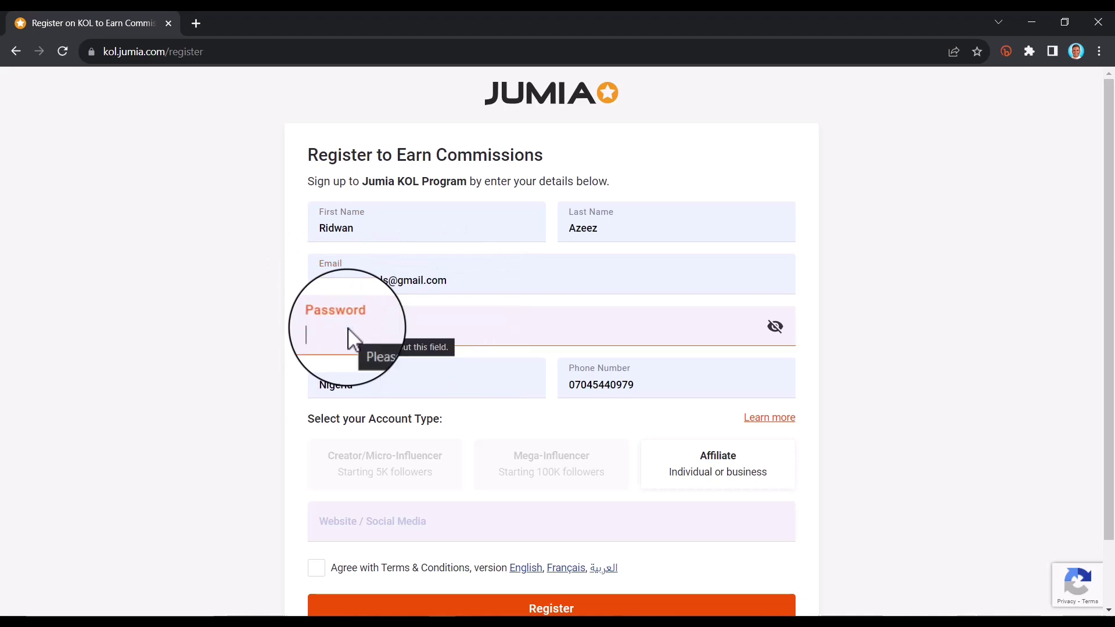
{"action": "key", "text": "ctrl+v"}
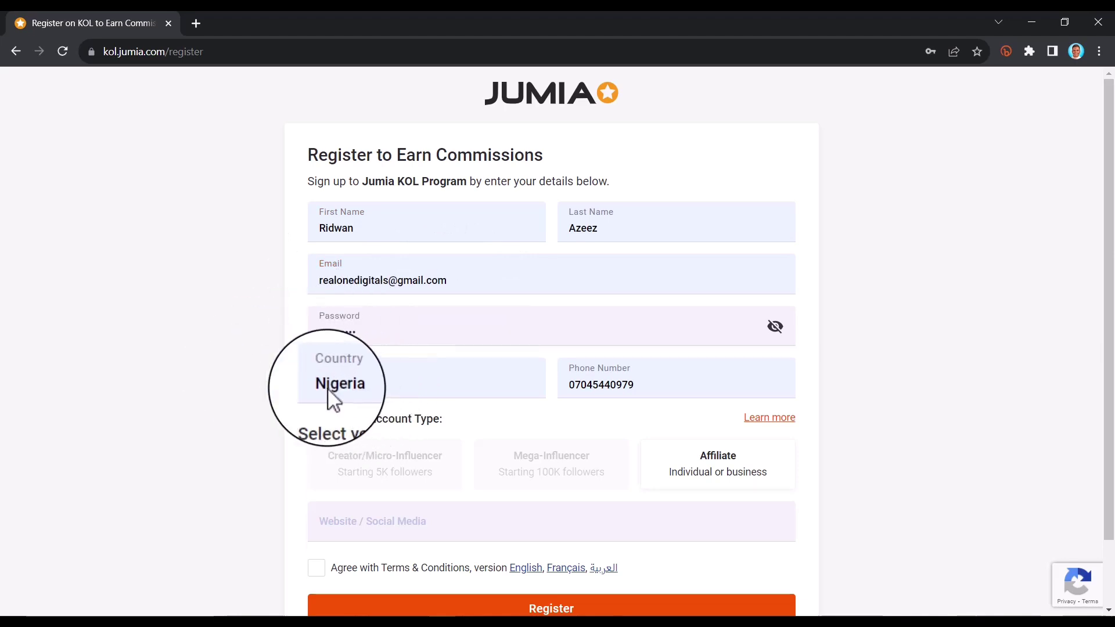
{"action": "left_click", "coordinate": [578, 385]}
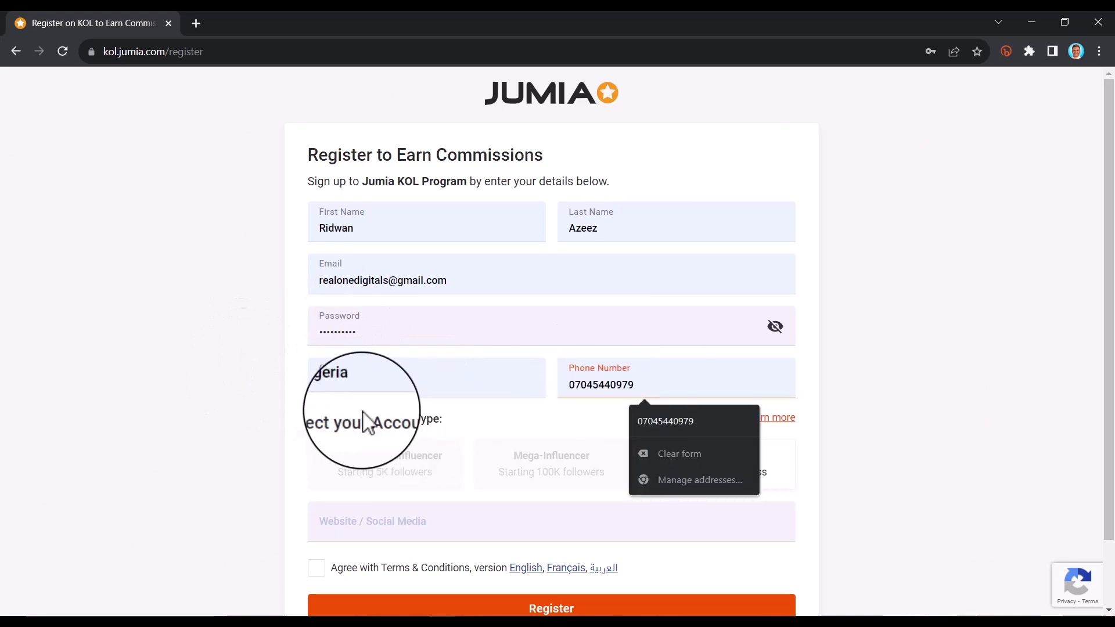
Choose the Affiliate account type and agree with the Terms & Conditions
{"action": "scroll", "coordinate": [453, 439], "scroll_direction": "down", "scroll_amount": 2}
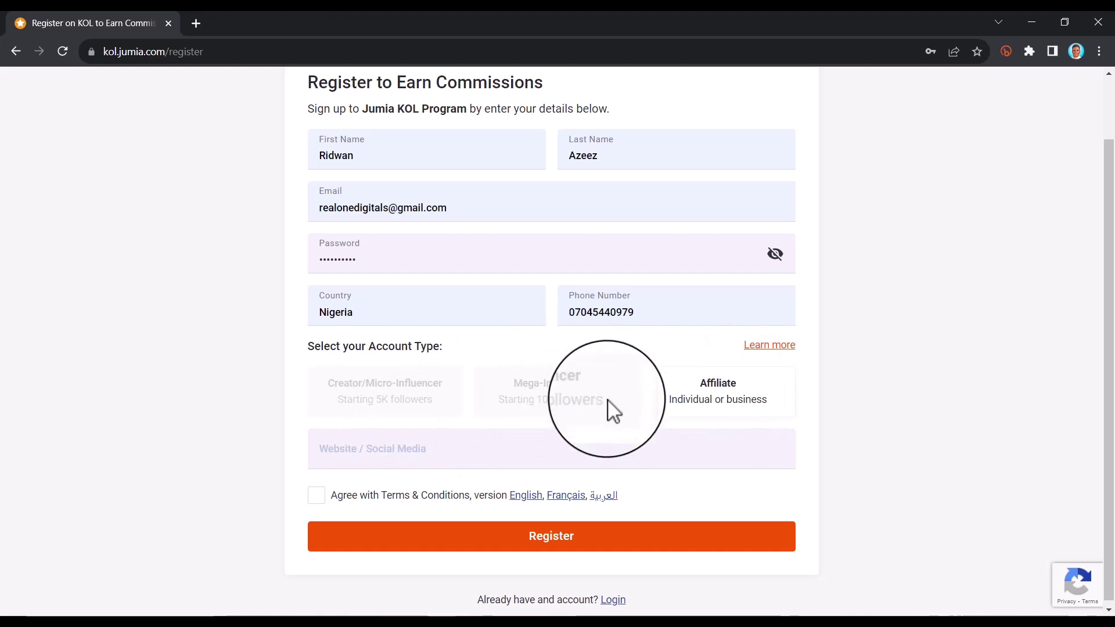
{"action": "left_click", "coordinate": [696, 407]}
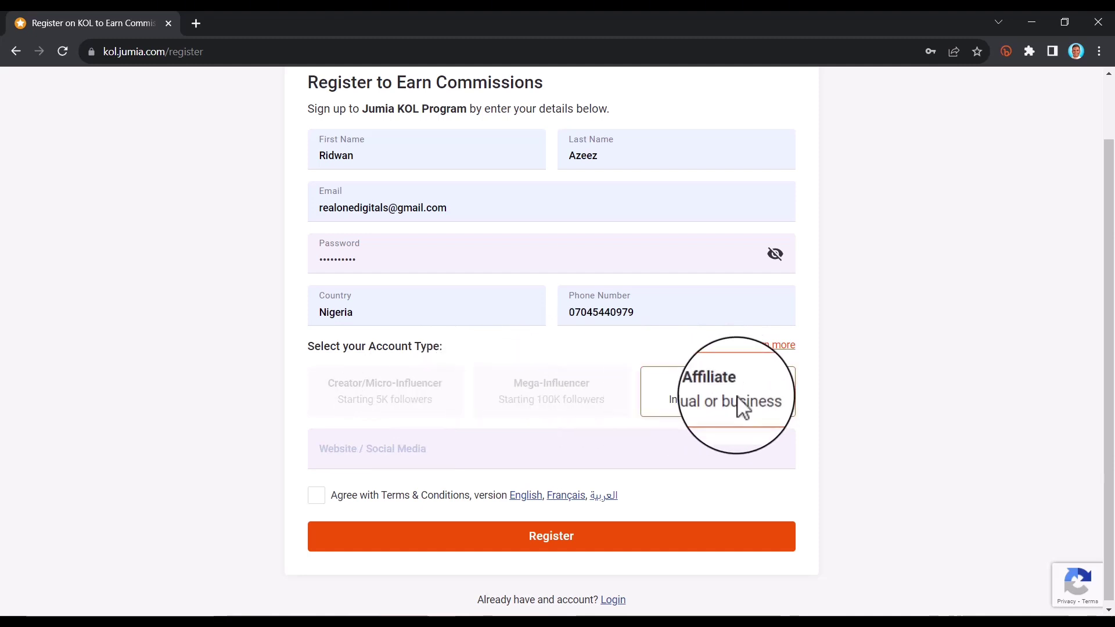
{"action": "scroll", "coordinate": [639, 436], "scroll_direction": "down", "scroll_amount": 1}
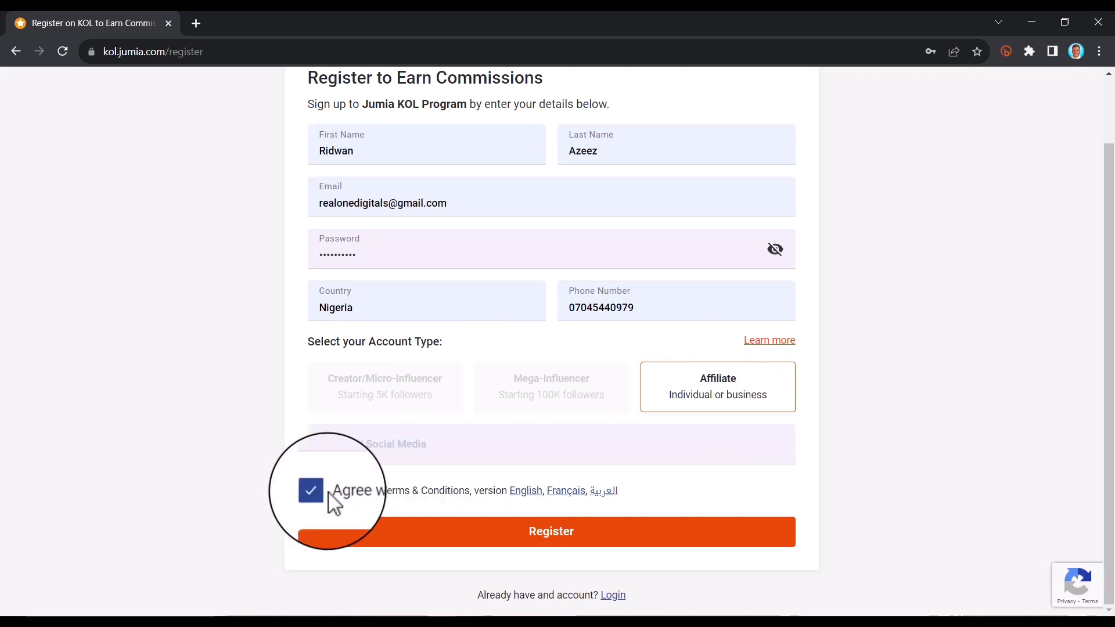
Fill in the Website / Social Media field with the saved YouTube channel URL
{"action": "left_click", "coordinate": [386, 450]}
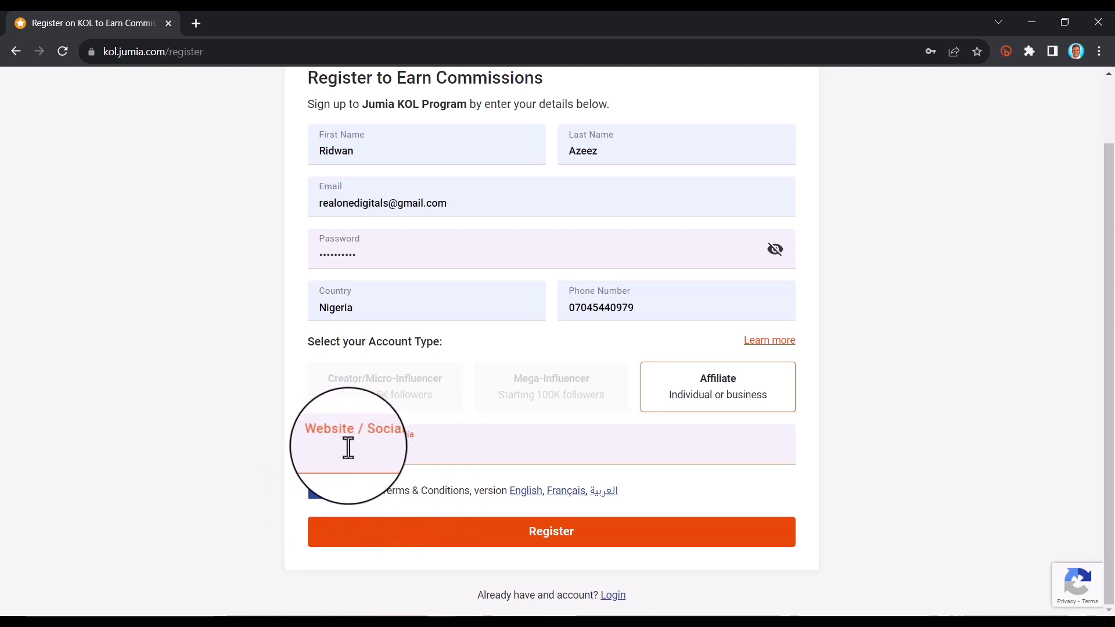
{"action": "left_click", "coordinate": [324, 451]}
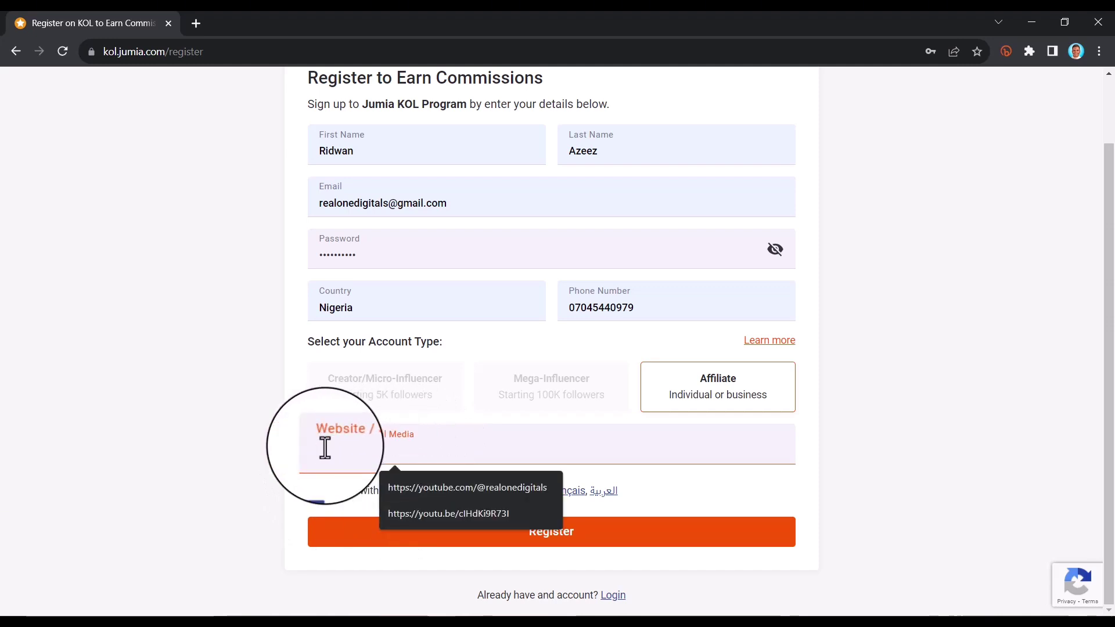
{"action": "left_click", "coordinate": [411, 487]}
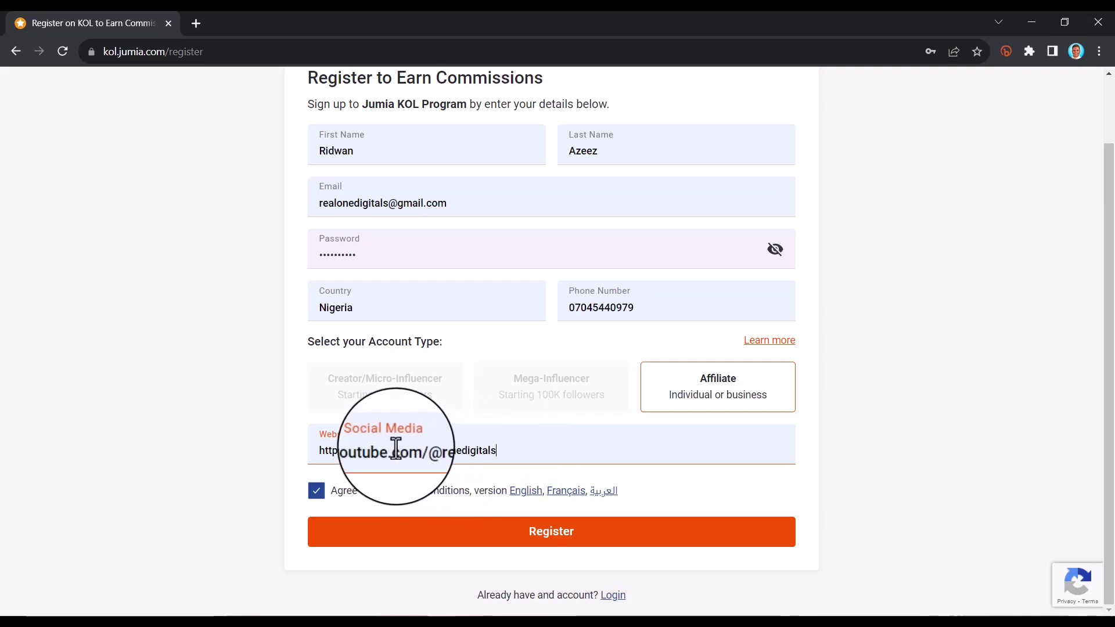
{"action": "left_click_drag", "start_coordinate": [317, 455], "coordinate": [517, 447]}
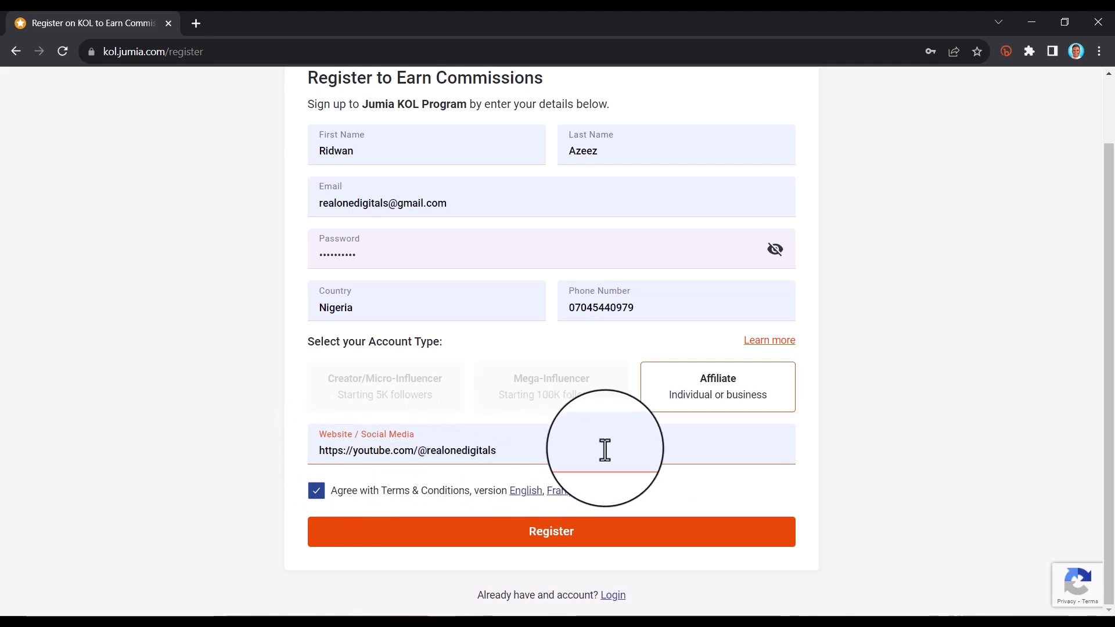
Submit the registration form and save the new login in the browser's password manager
{"action": "scroll", "coordinate": [608, 456], "scroll_direction": "up", "scroll_amount": 1}
{"action": "scroll", "coordinate": [610, 466], "scroll_direction": "down", "scroll_amount": 1}
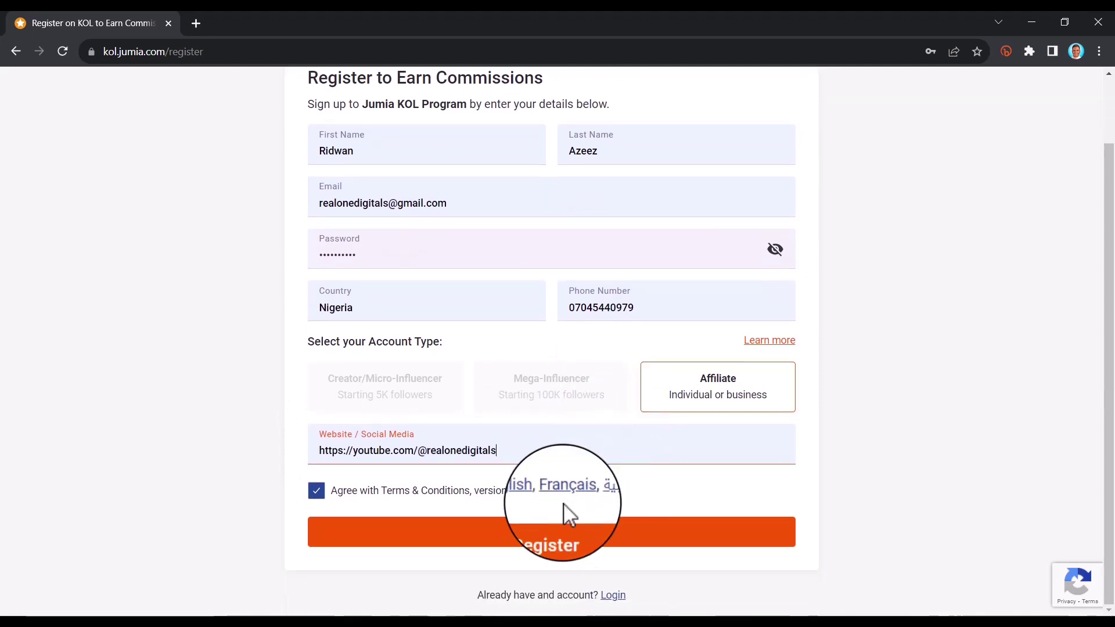
{"action": "left_click", "coordinate": [545, 538]}
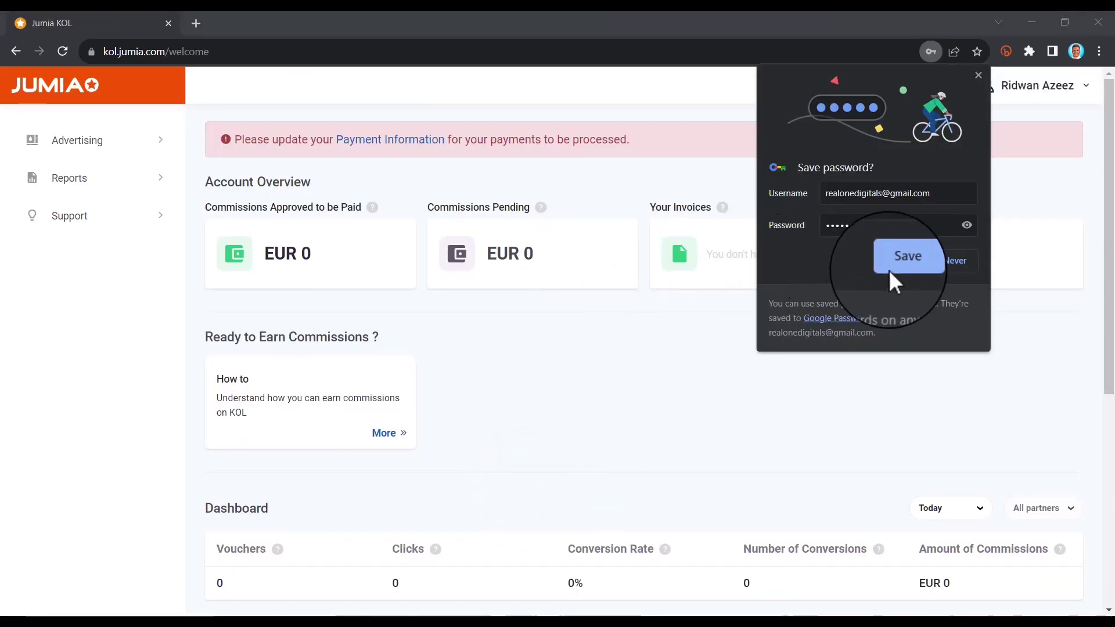
{"action": "left_click", "coordinate": [909, 256]}
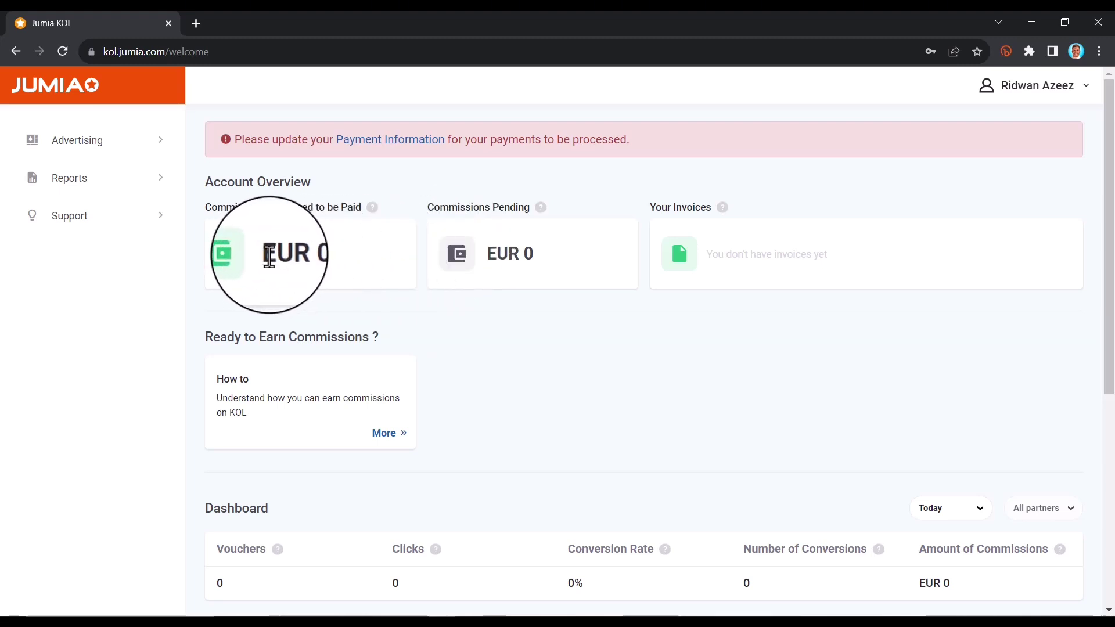
Examine the account overview's approved commissions and the dashboard's click and conversion statistics
{"action": "left_click", "coordinate": [330, 265]}
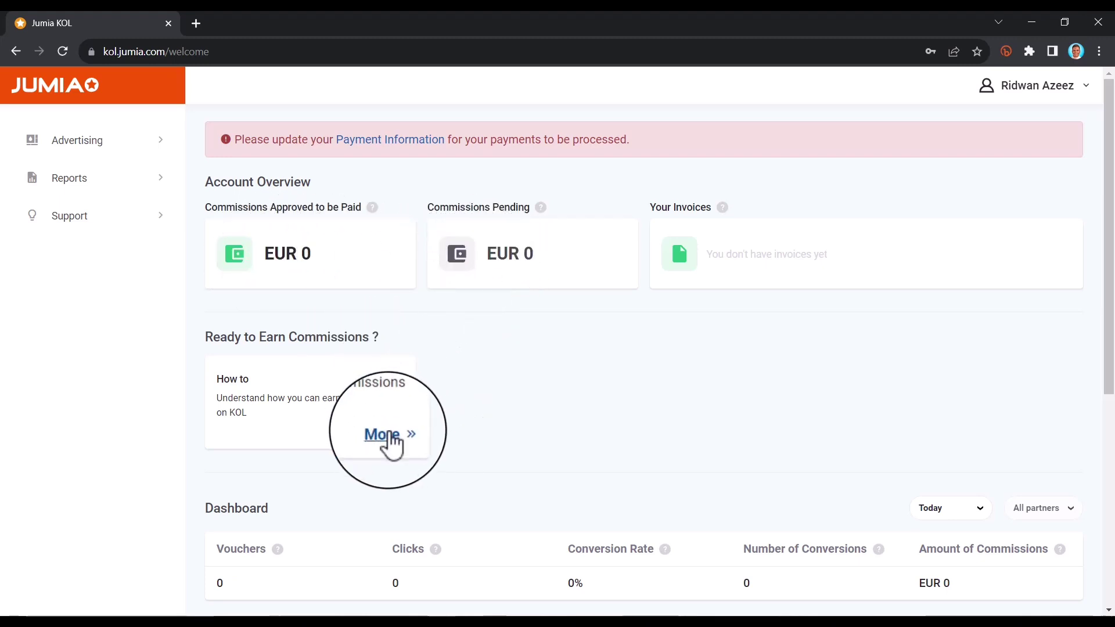
{"action": "scroll", "coordinate": [737, 440], "scroll_direction": "down", "scroll_amount": 5}
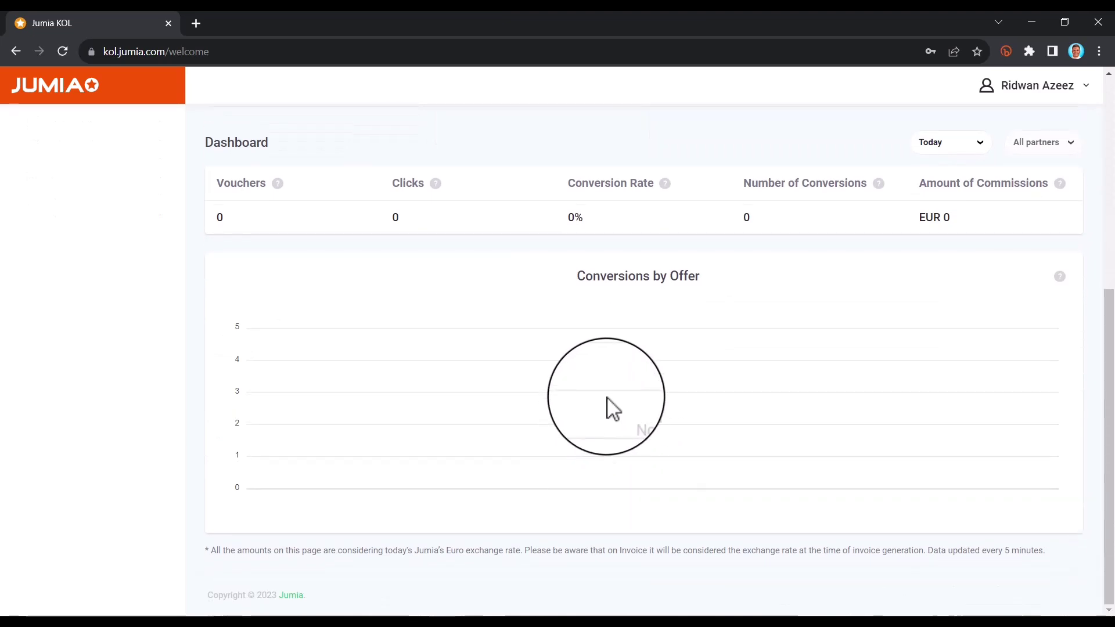
{"action": "scroll", "coordinate": [568, 428], "scroll_direction": "up", "scroll_amount": 5}
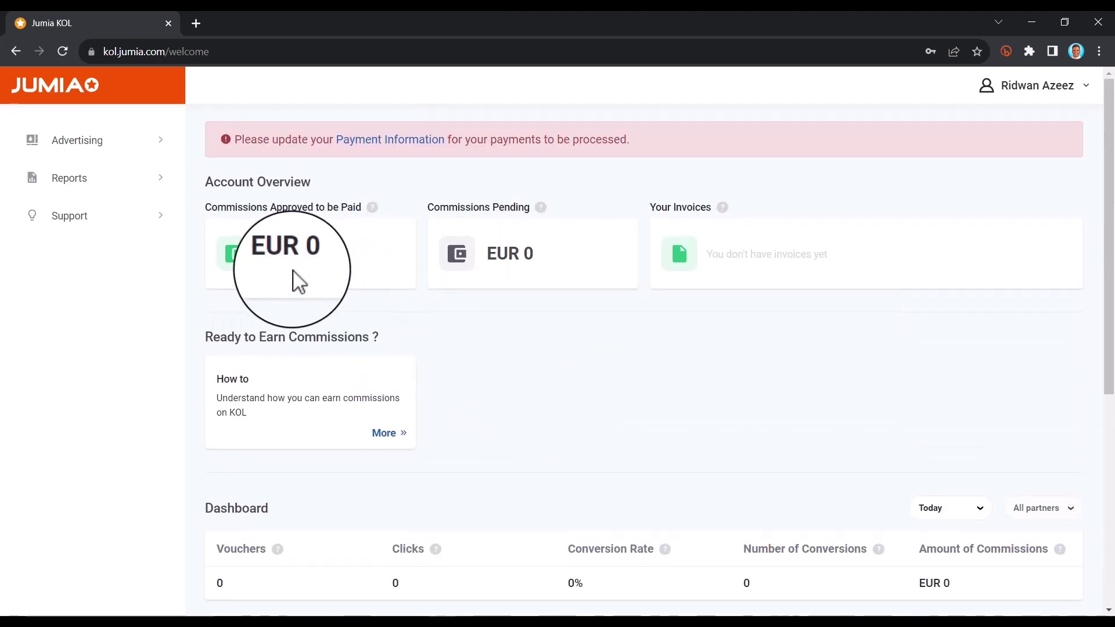
{"action": "double_click", "coordinate": [295, 254]}
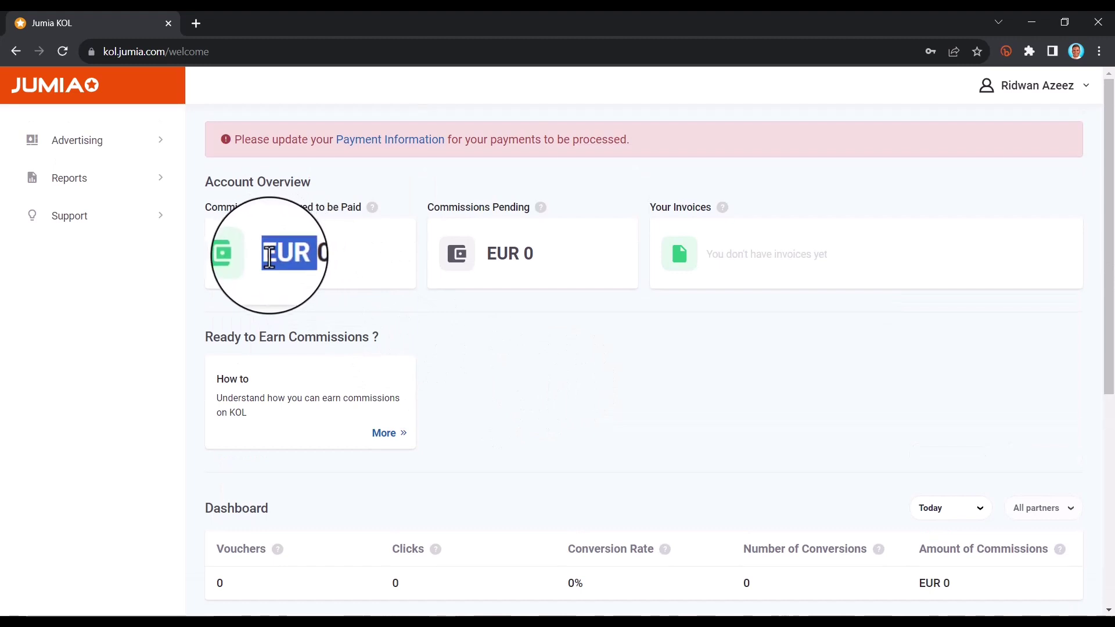
Fill in the account's Address form with the saved residential address in Nigeria
{"action": "left_click", "coordinate": [293, 255]}
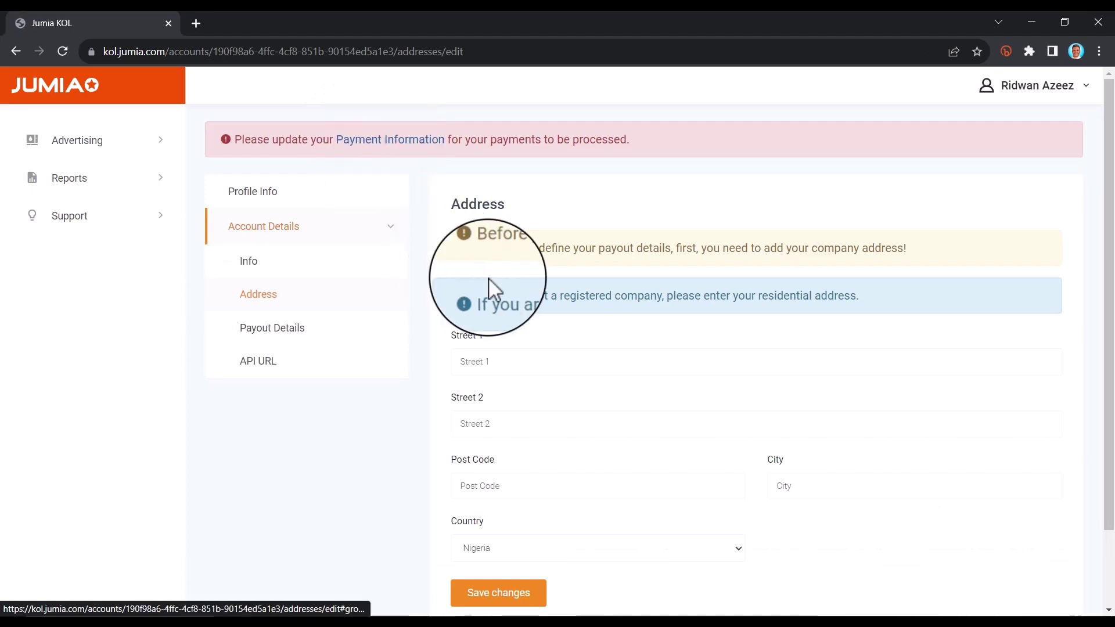
{"action": "left_click", "coordinate": [503, 368]}
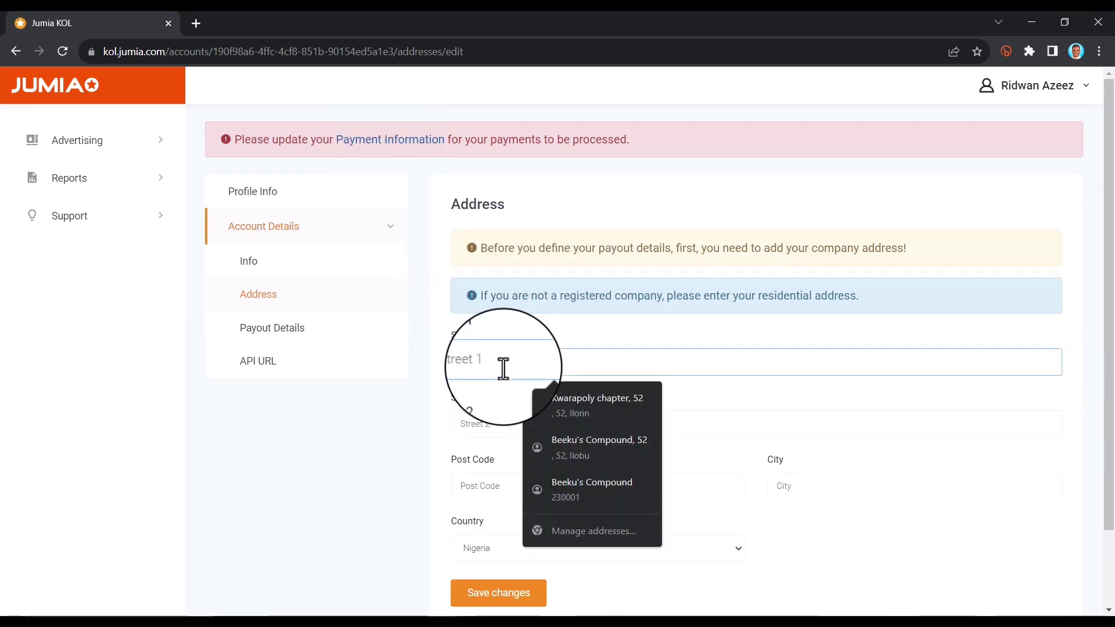
{"action": "left_click", "coordinate": [597, 447]}
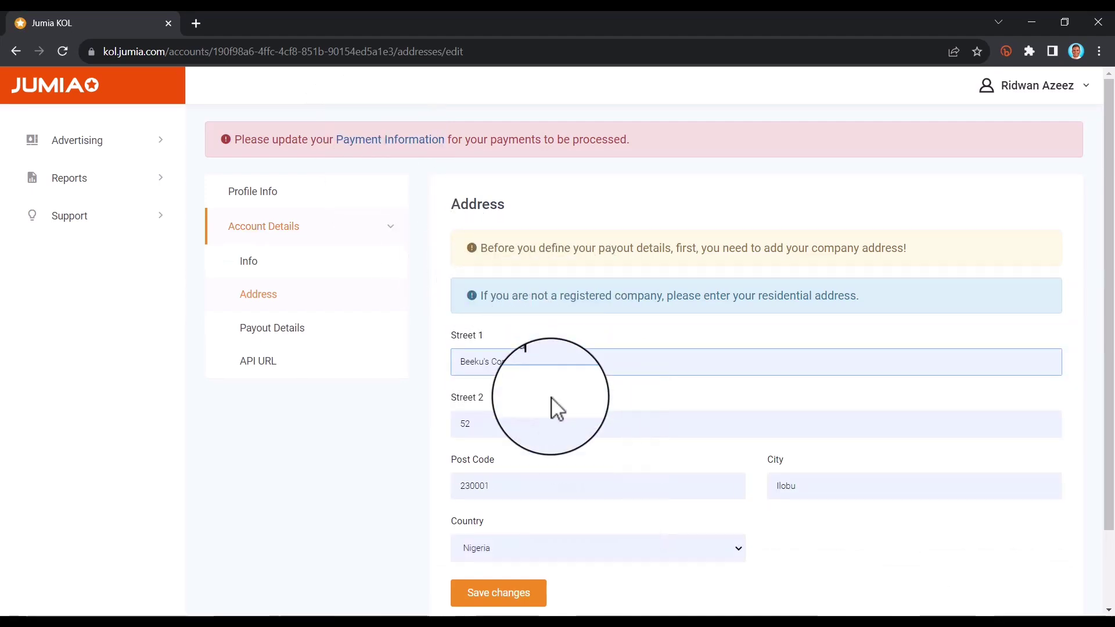
{"action": "scroll", "coordinate": [551, 360], "scroll_direction": "down", "scroll_amount": 1}
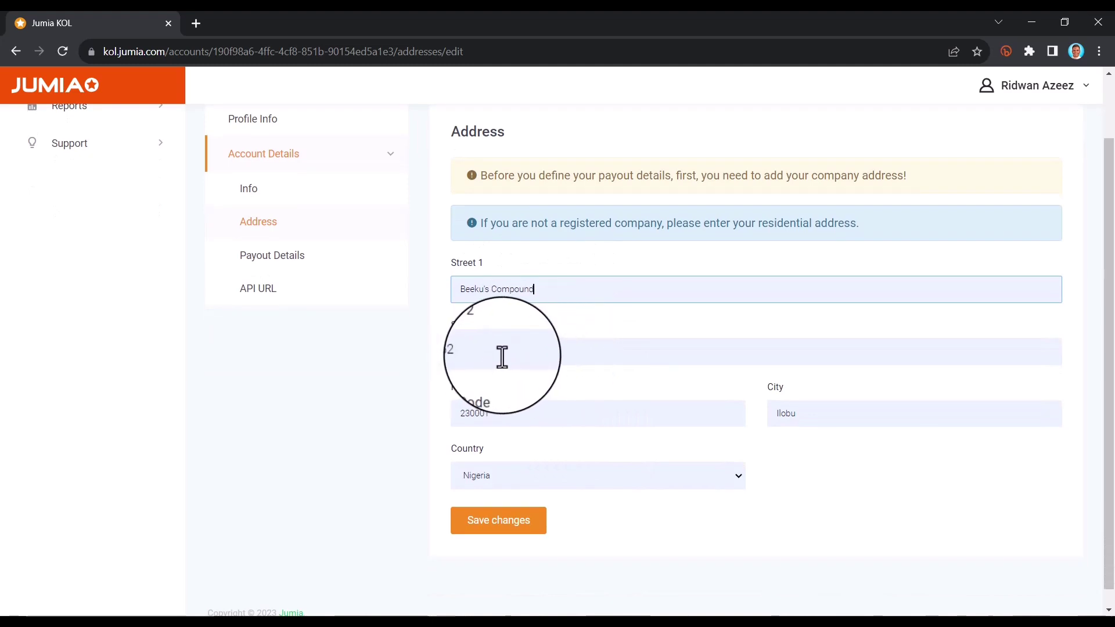
Replace the autofilled post code with the correct one and save the address
{"action": "left_click", "coordinate": [482, 413]}
{"action": "double_click", "coordinate": [497, 416]}
{"action": "type", "text": "2300"}
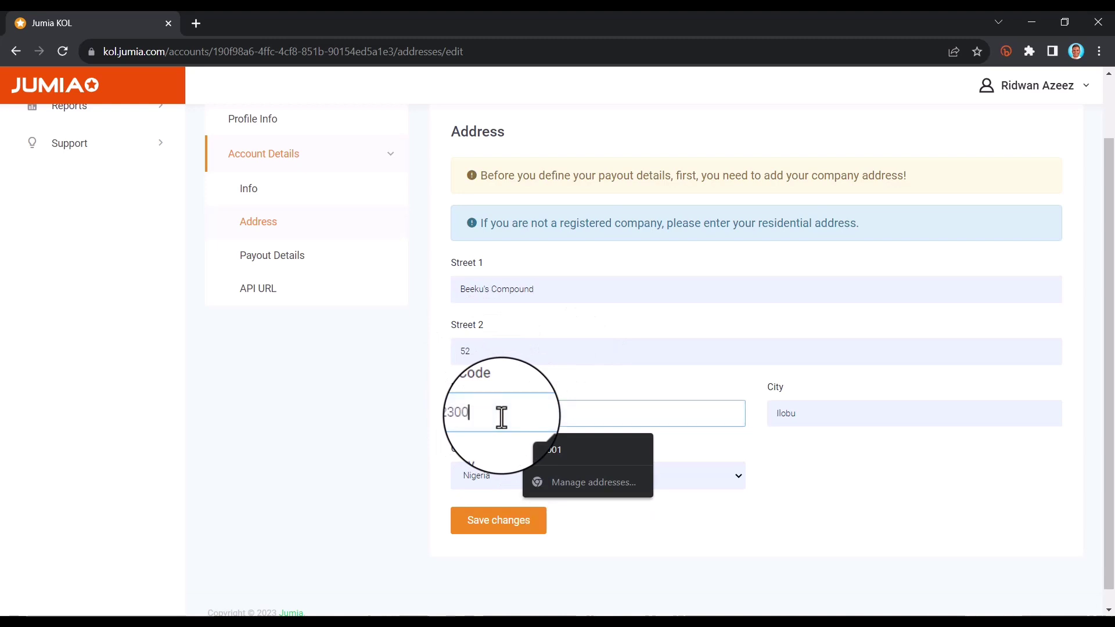
{"action": "type", "text": "02"}
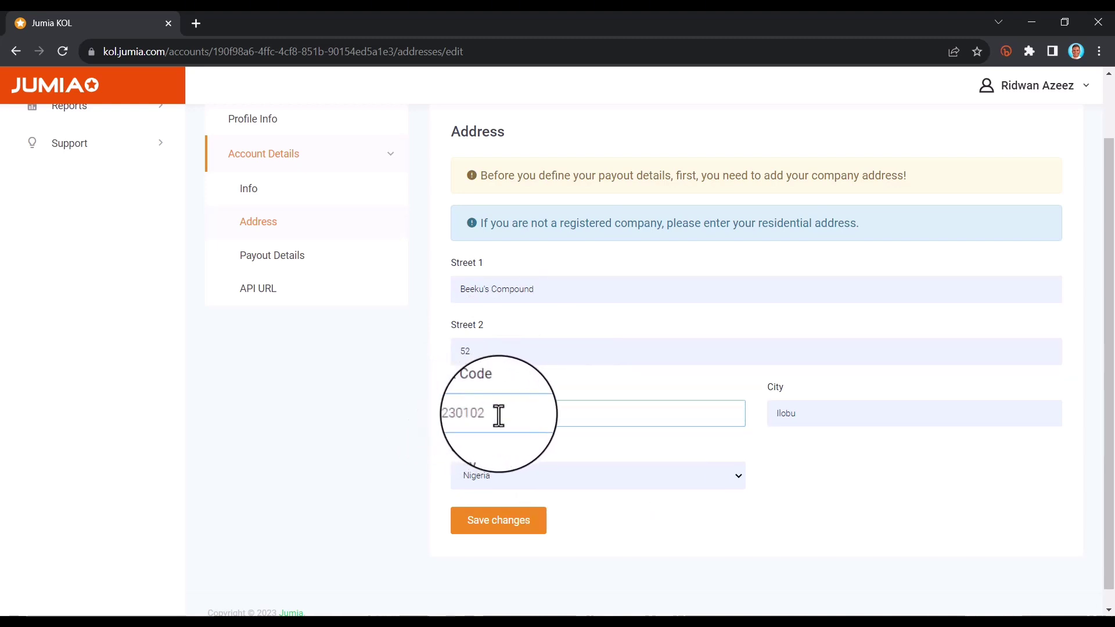
{"action": "scroll", "coordinate": [492, 415], "scroll_direction": "down", "scroll_amount": 1}
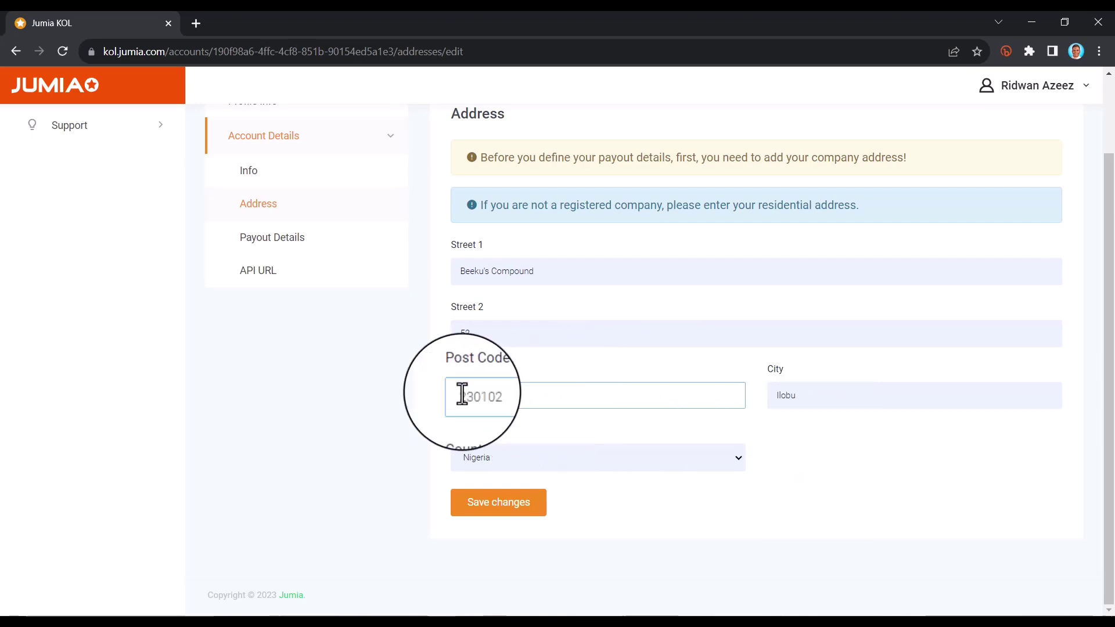
{"action": "double_click", "coordinate": [809, 397]}
{"action": "left_click", "coordinate": [749, 436]}
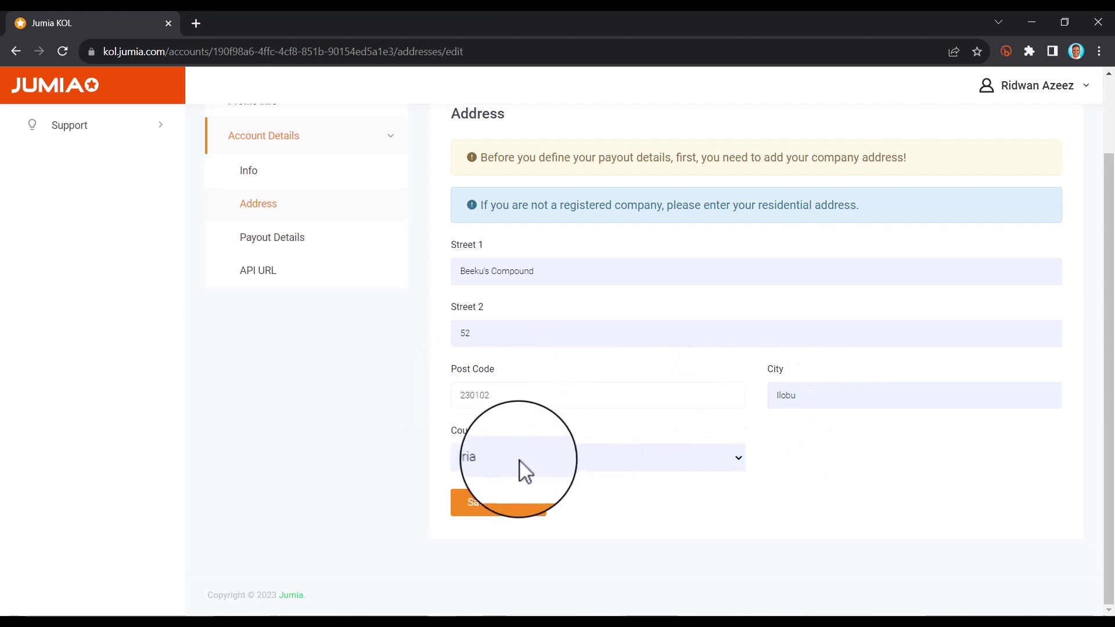
{"action": "left_click", "coordinate": [509, 505]}
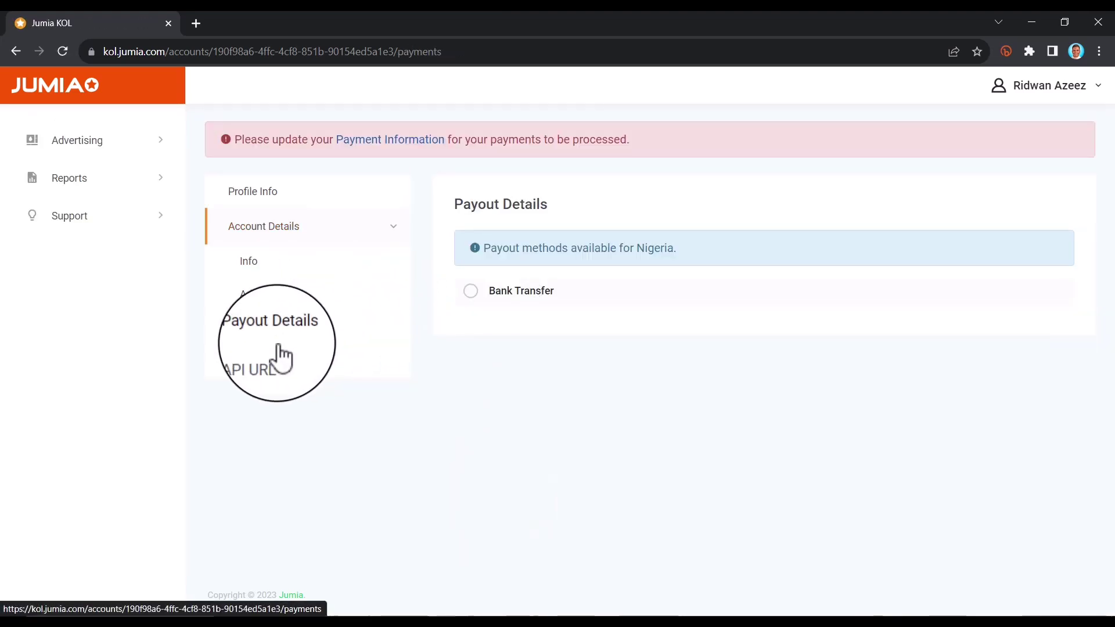
Open the Payout Details and choose Bank Transfer as the payout method
{"action": "left_click", "coordinate": [287, 340]}
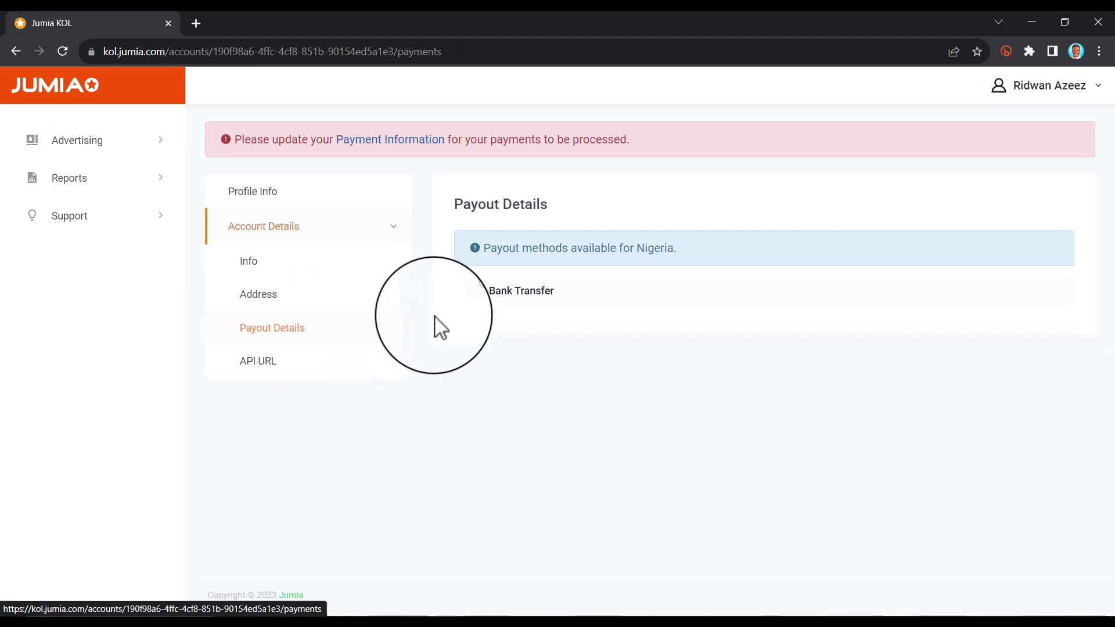
{"action": "left_click", "coordinate": [476, 294]}
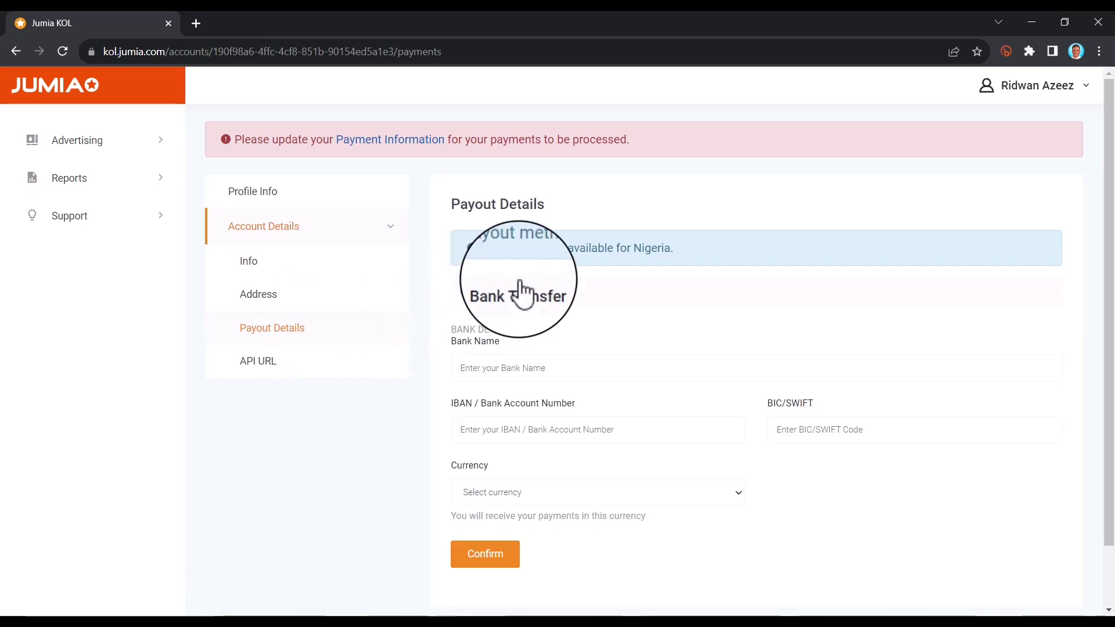
{"action": "left_click_drag", "start_coordinate": [480, 251], "coordinate": [686, 259]}
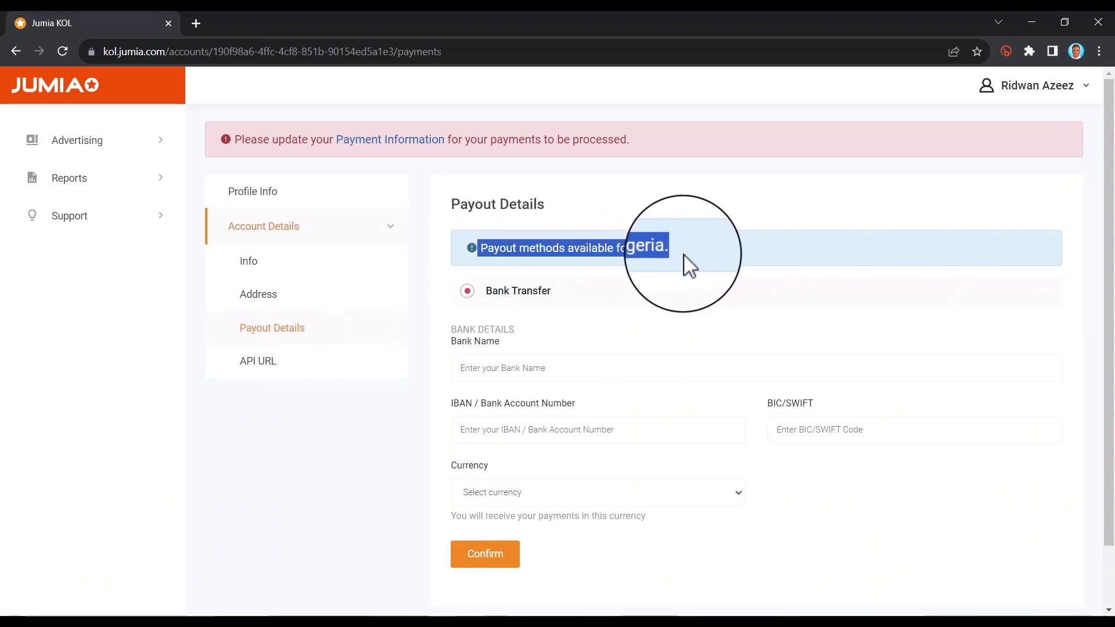
{"action": "left_click", "coordinate": [684, 217]}
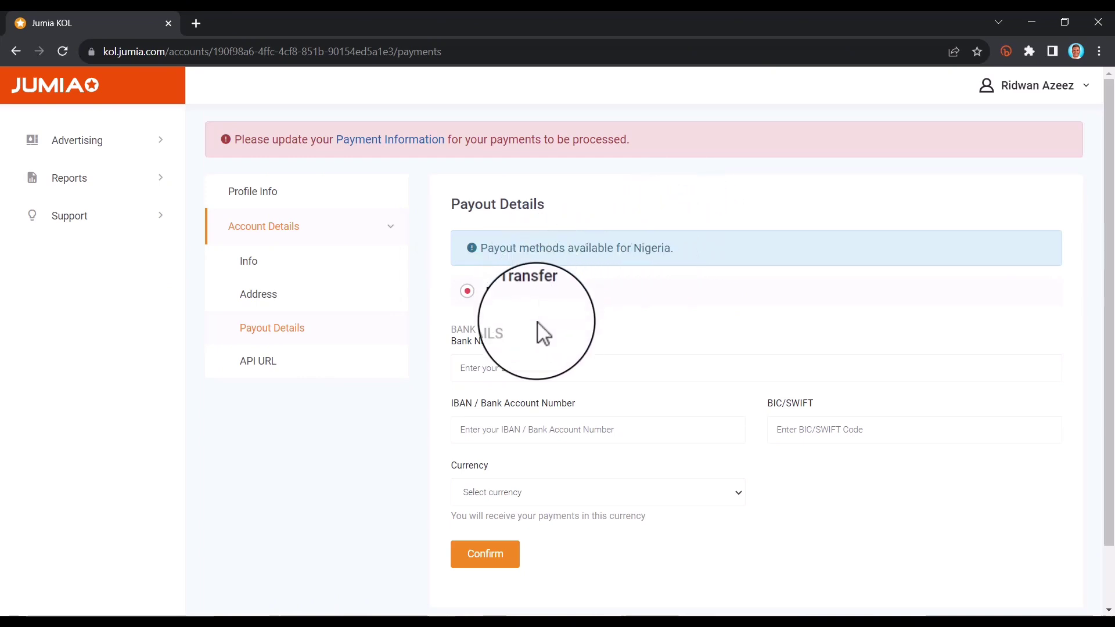
Enter GUARANTEE TRUST BANK as the bank name and fill in the bank account number
{"action": "left_click", "coordinate": [521, 377]}
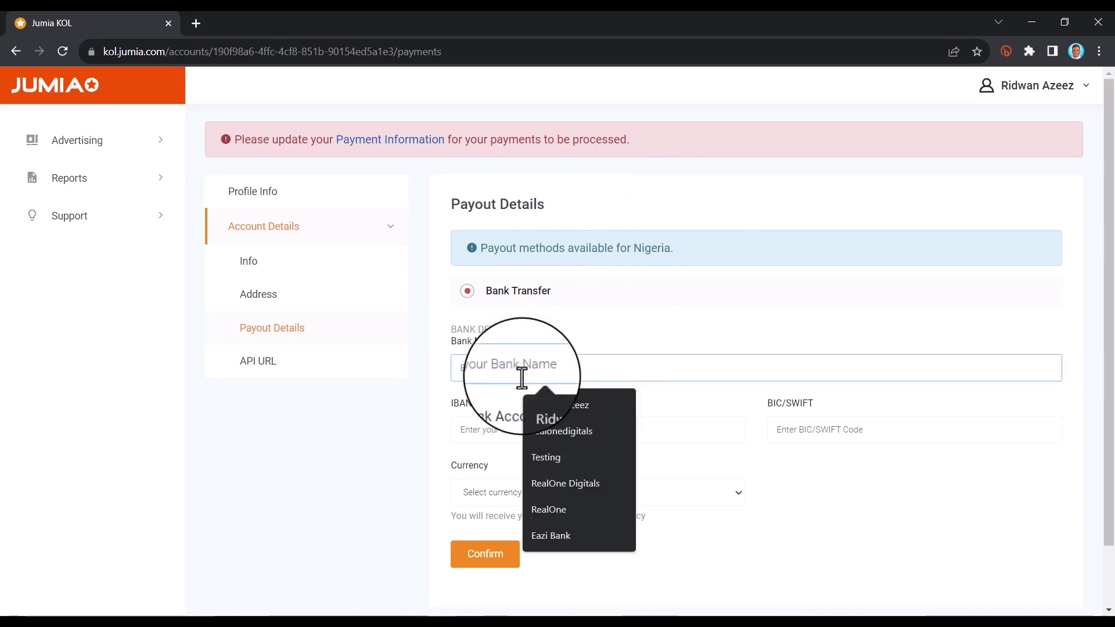
{"action": "type", "text": "GUARANTY TRUST BANK"}
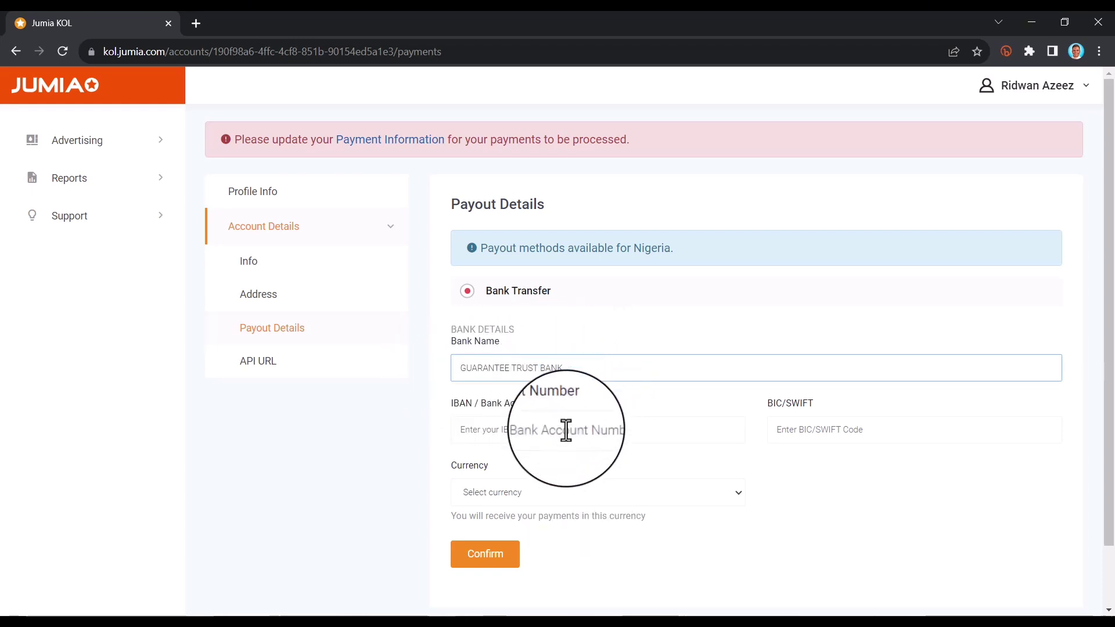
{"action": "left_click", "coordinate": [567, 430]}
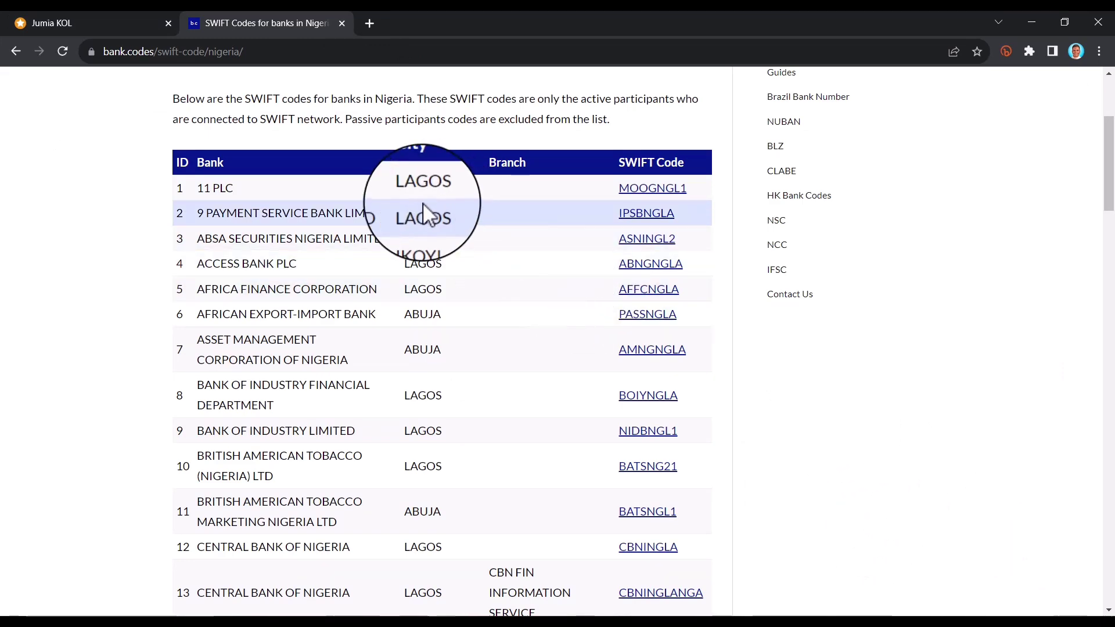
Find Guaranty Trust Bank PLC in the list of Nigerian bank SWIFT codes and copy its main Lagos code
{"action": "scroll", "coordinate": [472, 233], "scroll_direction": "down", "scroll_amount": 3}
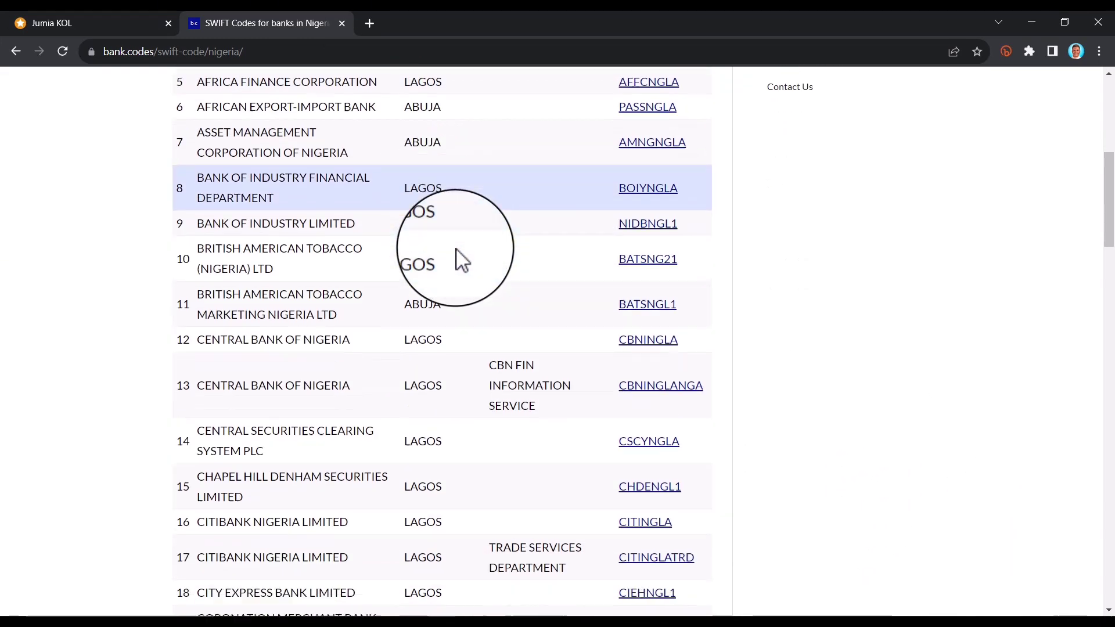
{"action": "scroll", "coordinate": [456, 251], "scroll_direction": "down", "scroll_amount": 12}
{"action": "scroll", "coordinate": [254, 372], "scroll_direction": "down", "scroll_amount": 2}
{"action": "triple_click", "coordinate": [256, 525]}
{"action": "scroll", "coordinate": [251, 374], "scroll_direction": "down", "scroll_amount": 3}
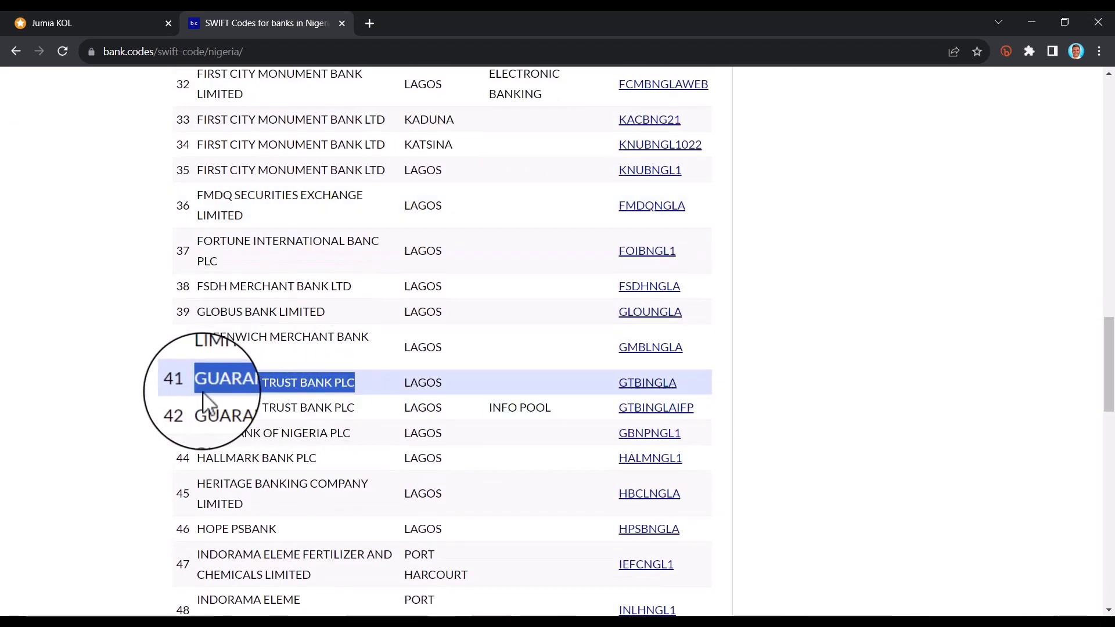
{"action": "left_click", "coordinate": [187, 383]}
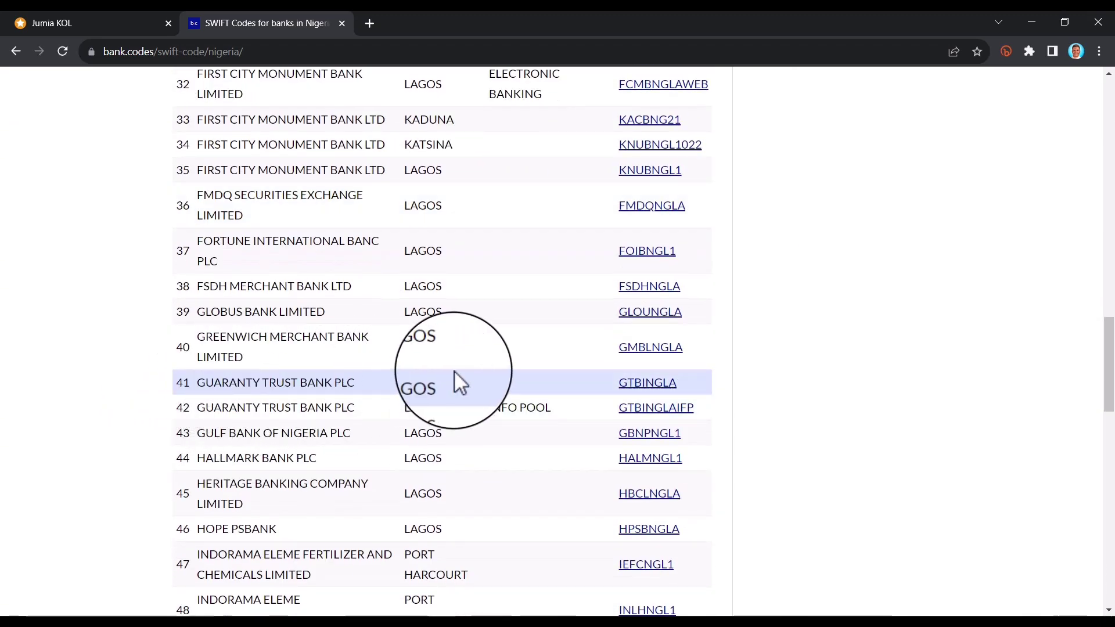
{"action": "left_click_drag", "start_coordinate": [670, 381], "coordinate": [617, 380]}
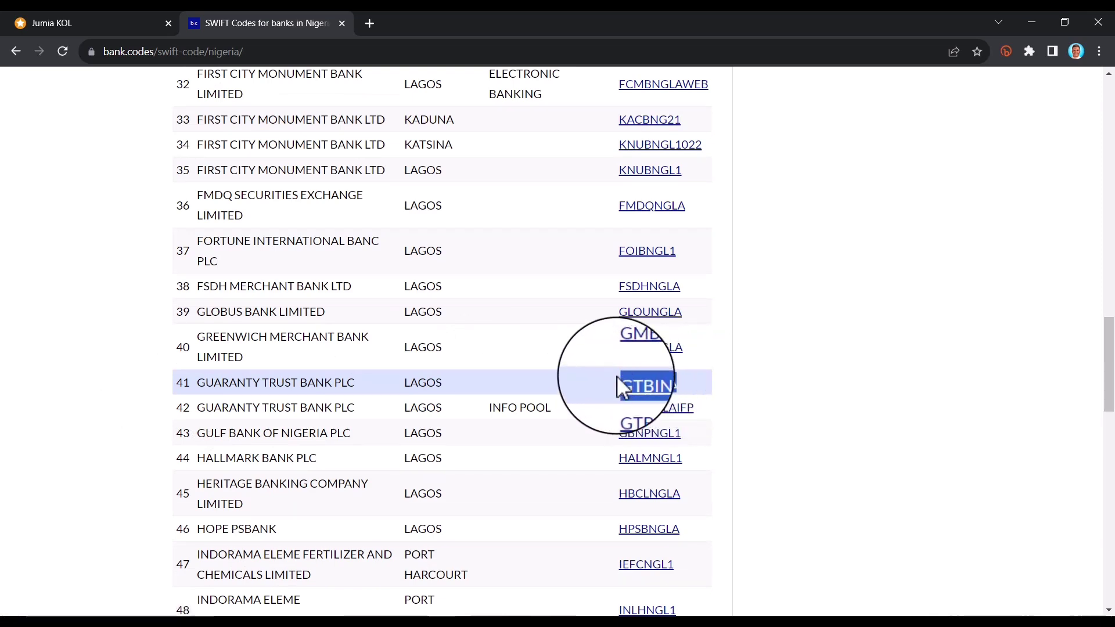
Back on the Jumia KOL page, set BIC/SWIFT to GTBINGLA and the currency to NGN, and confirm the payout details
{"action": "left_click", "coordinate": [111, 23]}
{"action": "left_click", "coordinate": [807, 430]}
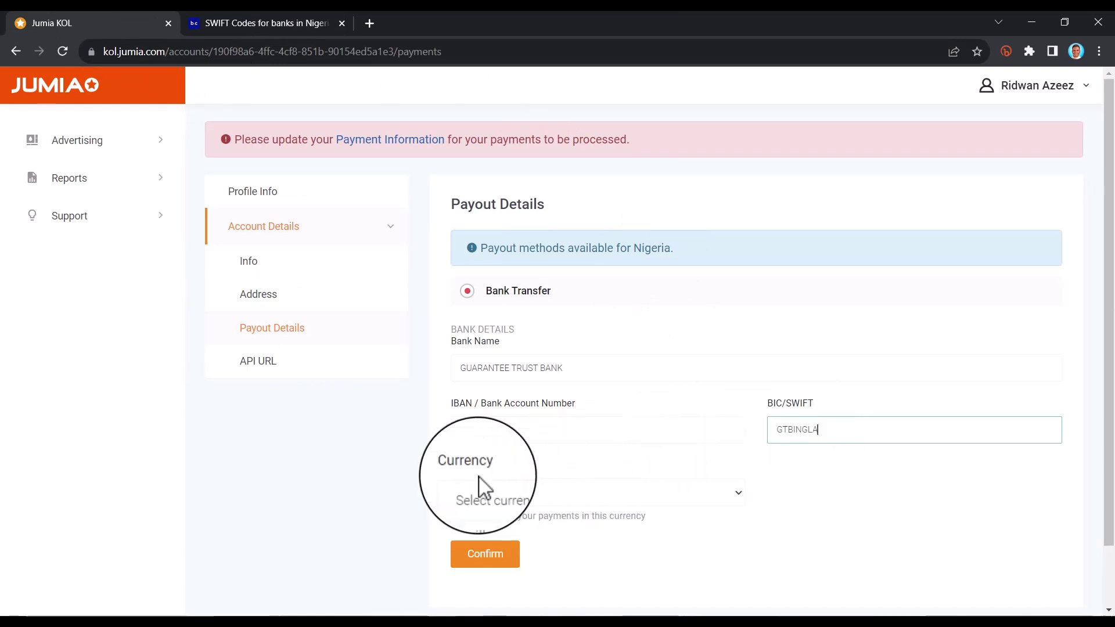
{"action": "left_click", "coordinate": [526, 500]}
{"action": "left_click", "coordinate": [581, 523]}
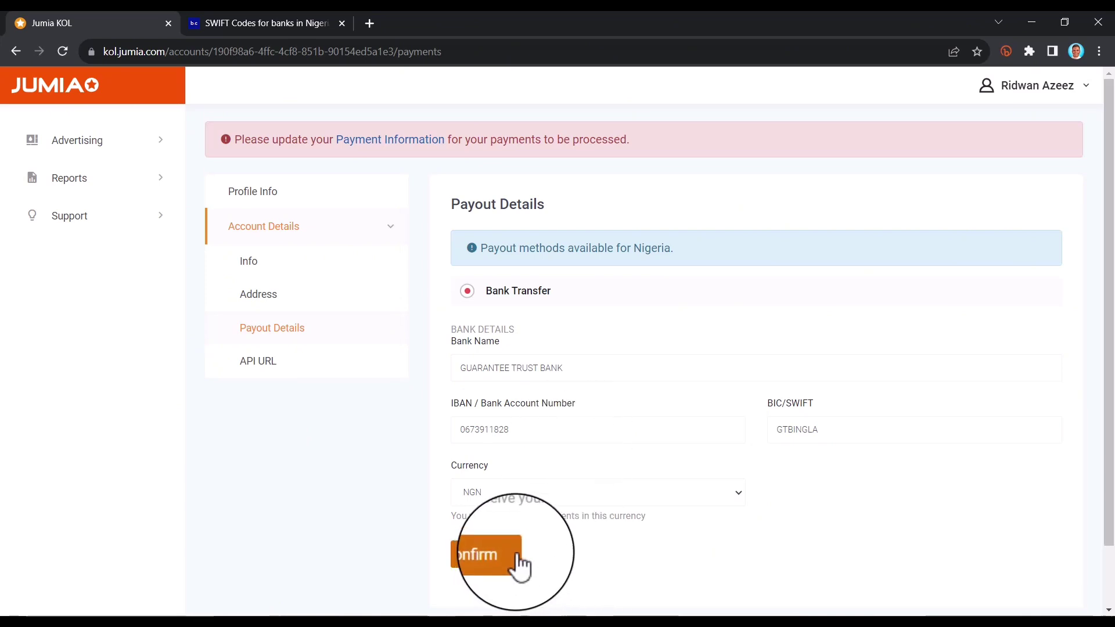
{"action": "left_click", "coordinate": [499, 554]}
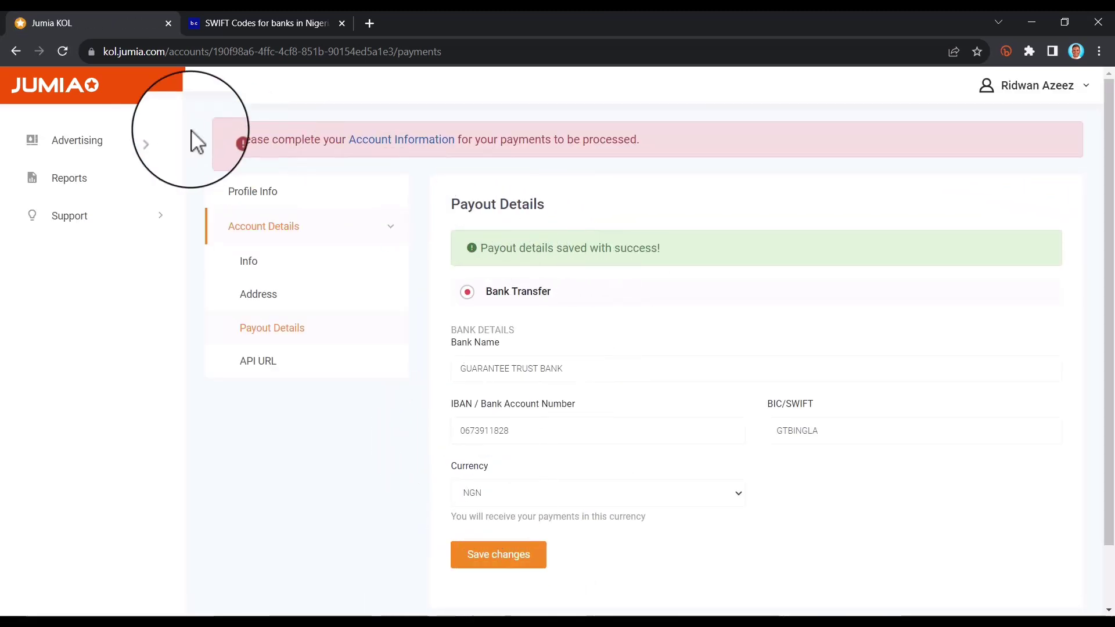
Reload the payout details page and open the Account Information that still has to be completed
{"action": "left_click", "coordinate": [63, 52]}
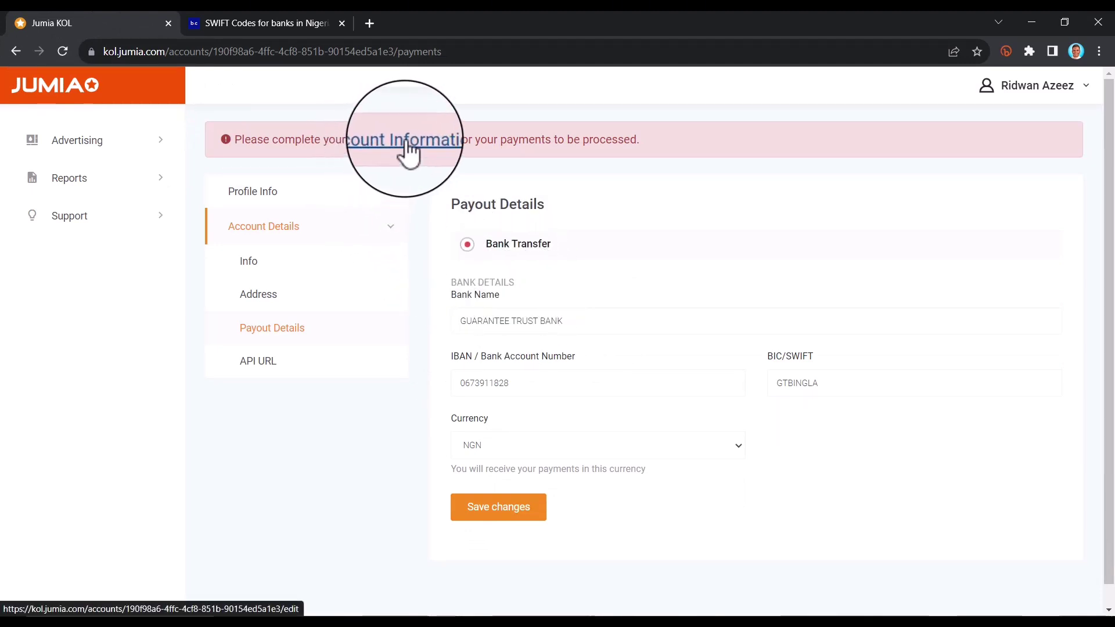
{"action": "left_click_drag", "start_coordinate": [236, 142], "coordinate": [660, 153]}
{"action": "left_click", "coordinate": [414, 157]}
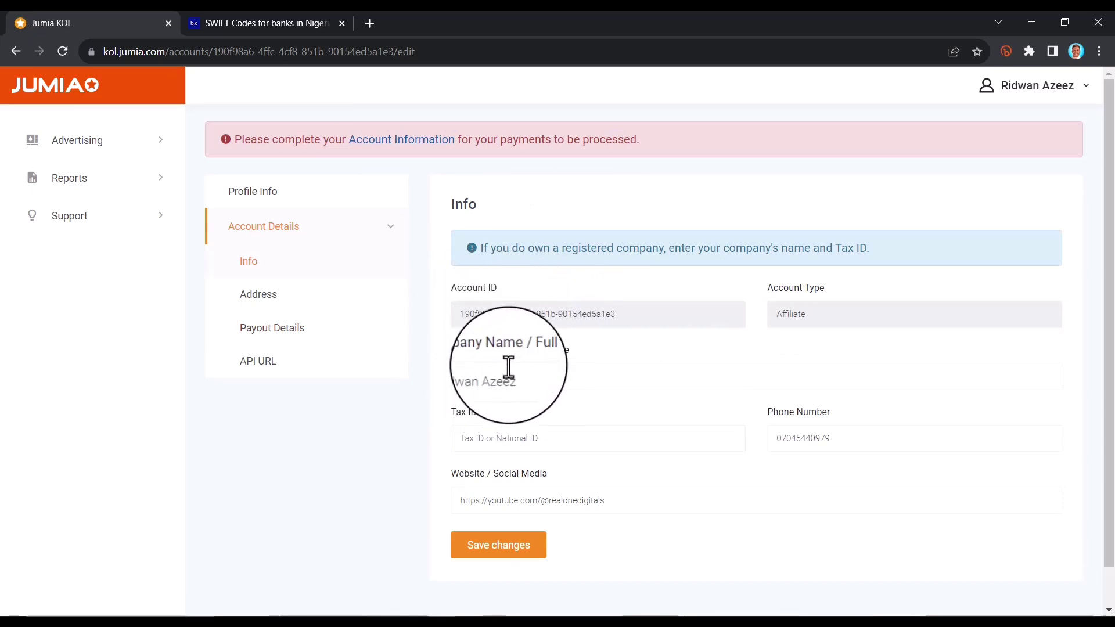
Fill in the Tax ID / National ID number and save the account info
{"action": "left_click_drag", "start_coordinate": [540, 378], "coordinate": [455, 424]}
{"action": "left_click", "coordinate": [503, 438]}
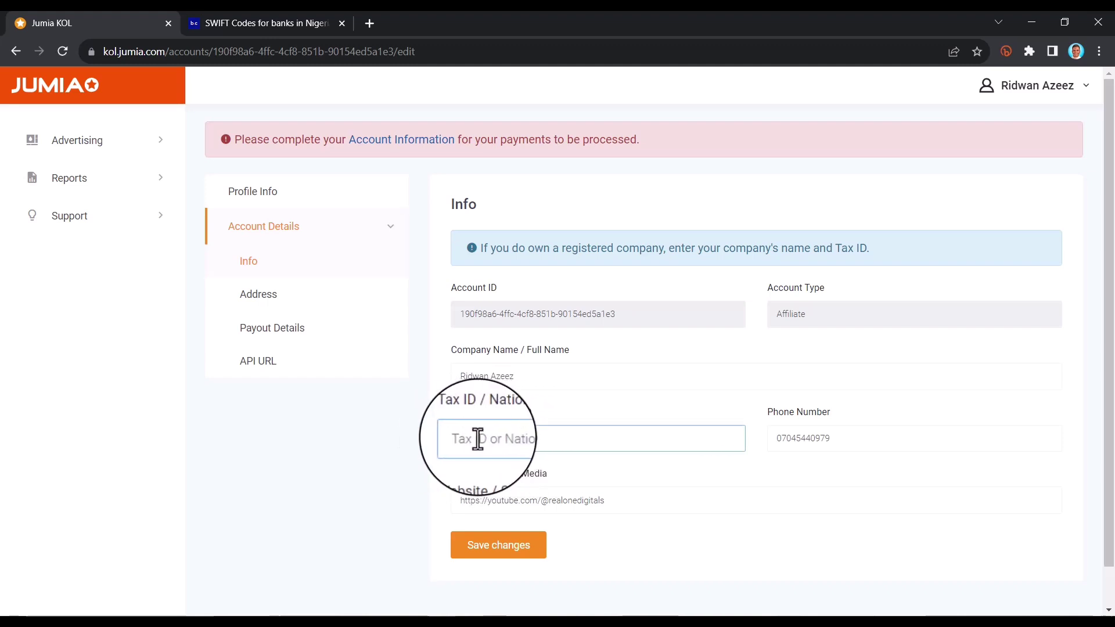
{"action": "left_click", "coordinate": [505, 546]}
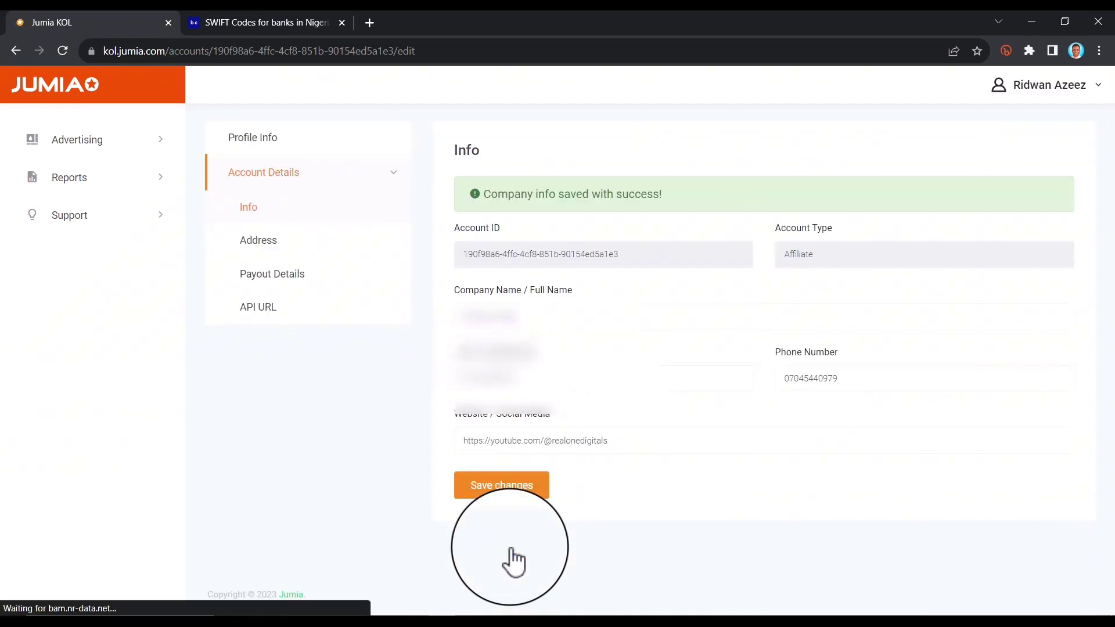
Check the save message on the Info page and the commission amounts in the account overview
{"action": "left_click_drag", "start_coordinate": [482, 194], "coordinate": [674, 196]}
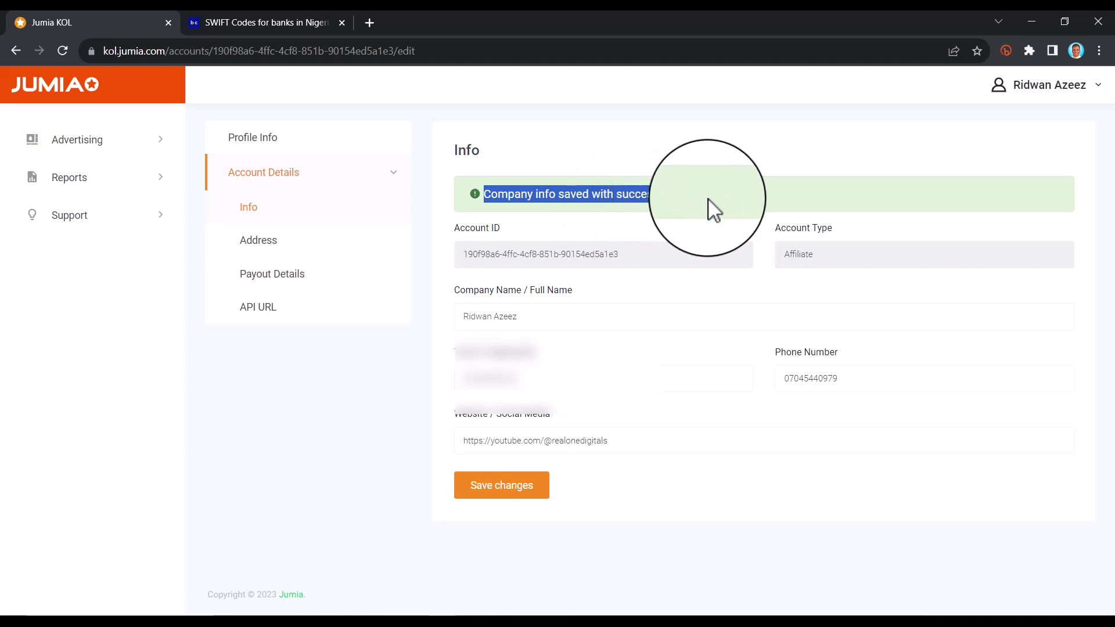
{"action": "left_click", "coordinate": [498, 194]}
{"action": "left_click_drag", "start_coordinate": [482, 194], "coordinate": [672, 204]}
{"action": "left_click", "coordinate": [674, 214]}
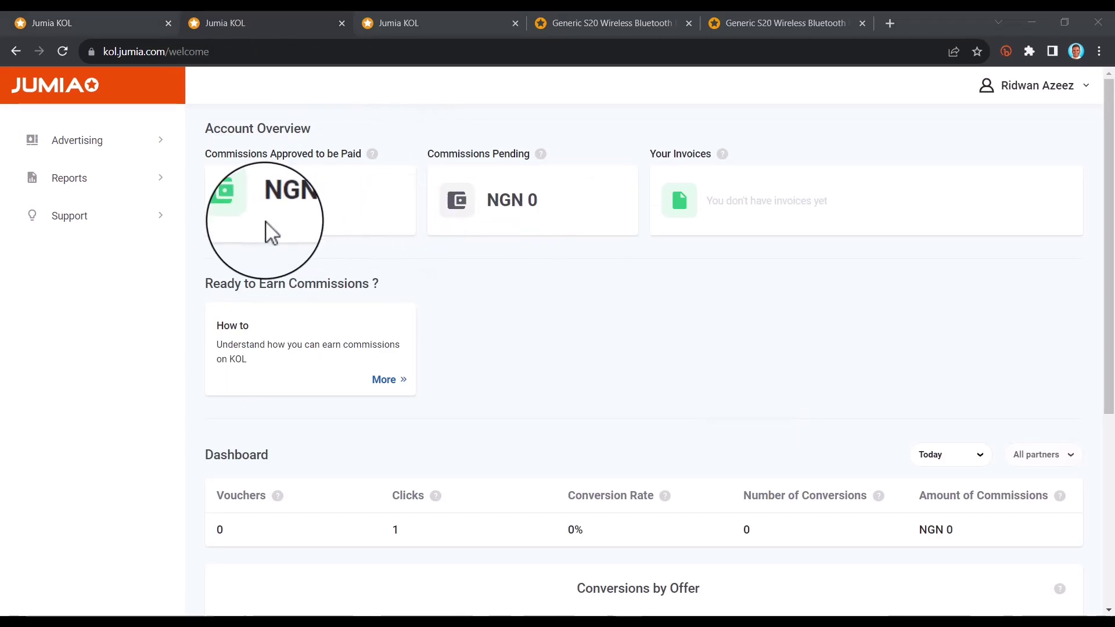
{"action": "left_click_drag", "start_coordinate": [266, 201], "coordinate": [542, 314]}
{"action": "left_click", "coordinate": [543, 314]}
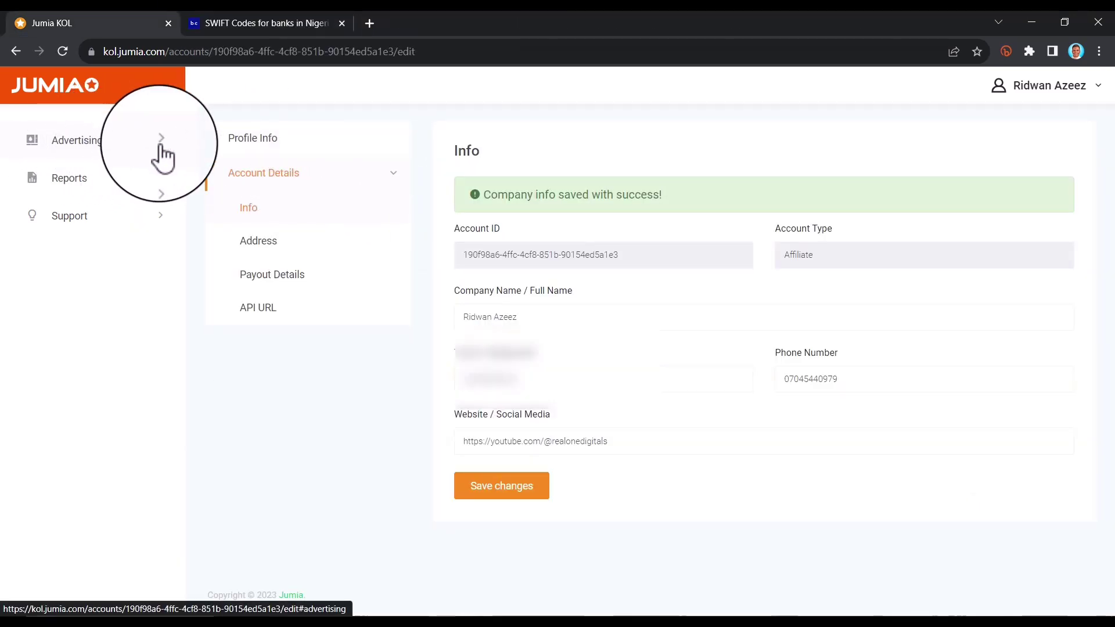
Open the Jumia eCommerce advertising offers for Nigeria and browse the available banners
{"action": "left_click", "coordinate": [149, 140]}
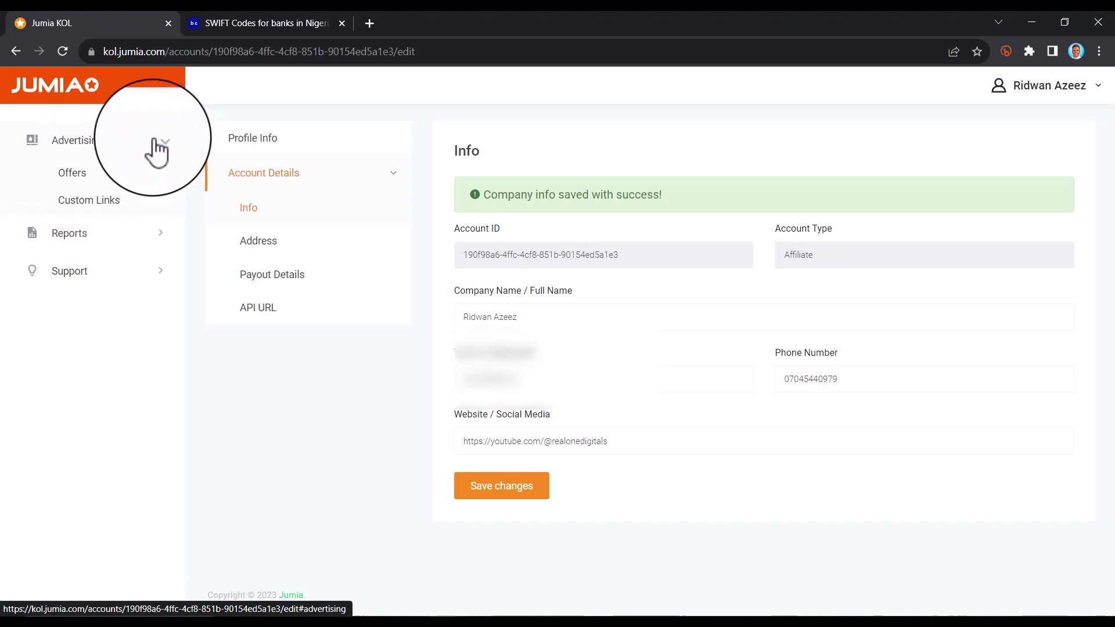
{"action": "left_click", "coordinate": [71, 181]}
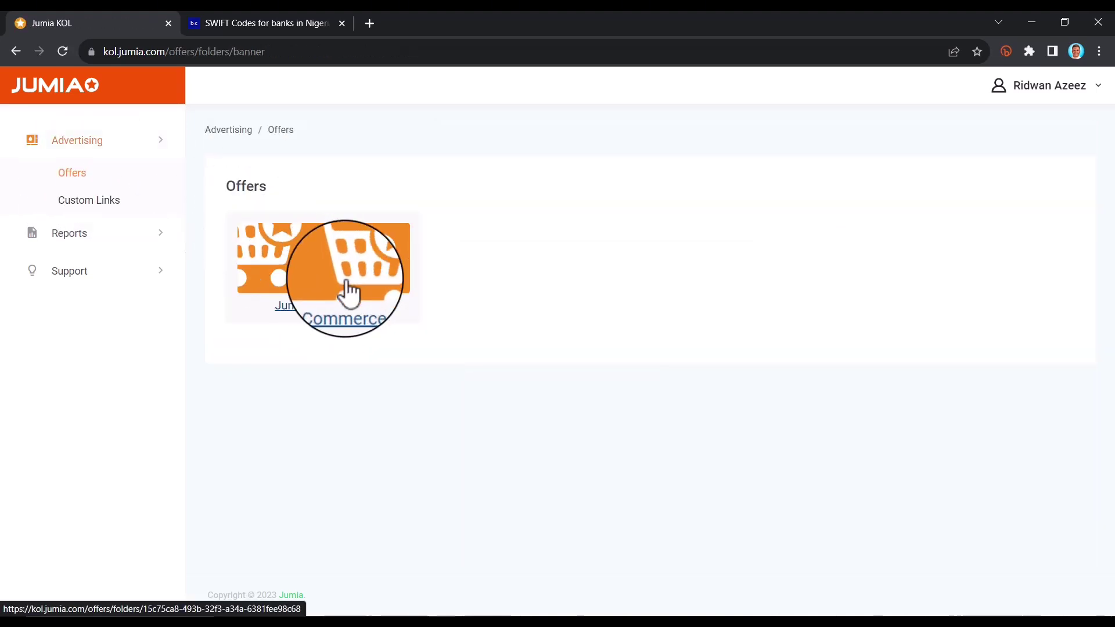
{"action": "left_click", "coordinate": [323, 317]}
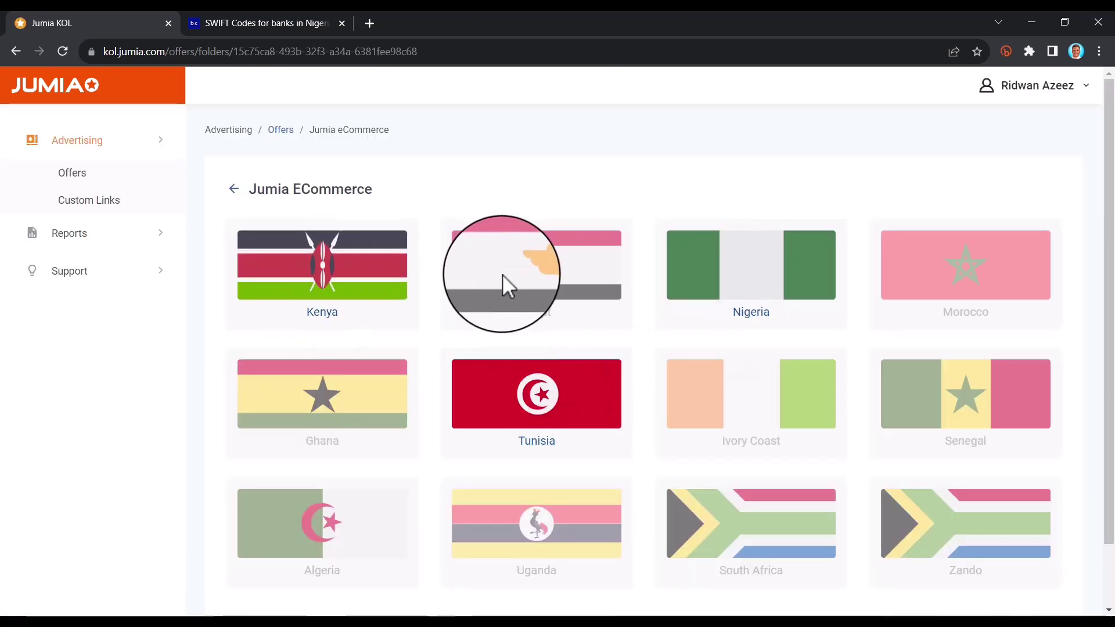
{"action": "left_click", "coordinate": [753, 317]}
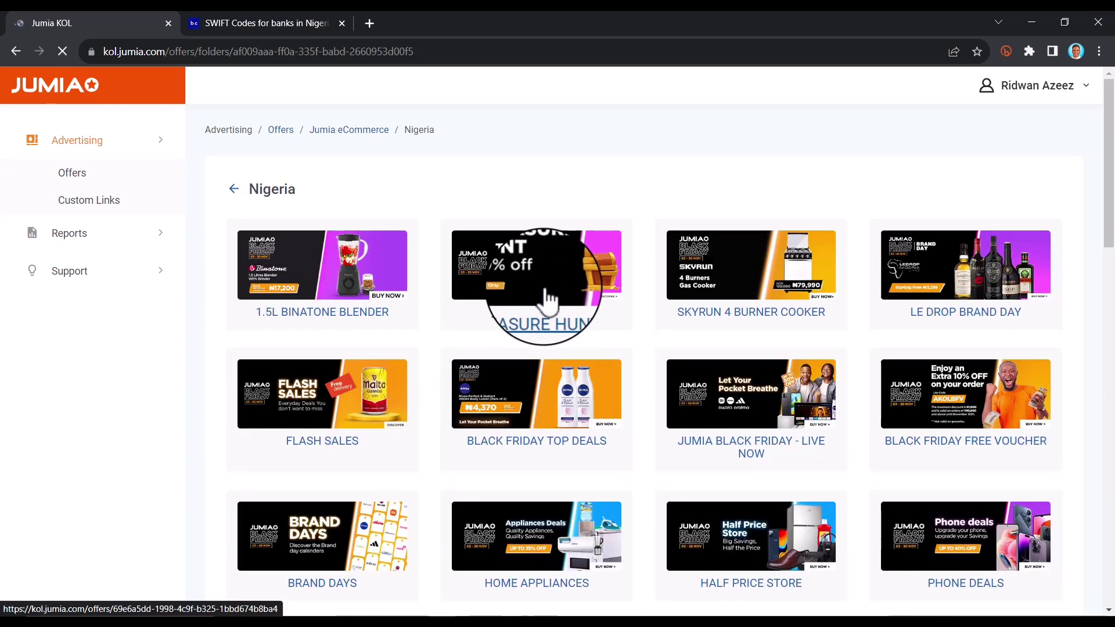
{"action": "scroll", "coordinate": [499, 365], "scroll_direction": "down", "scroll_amount": 2}
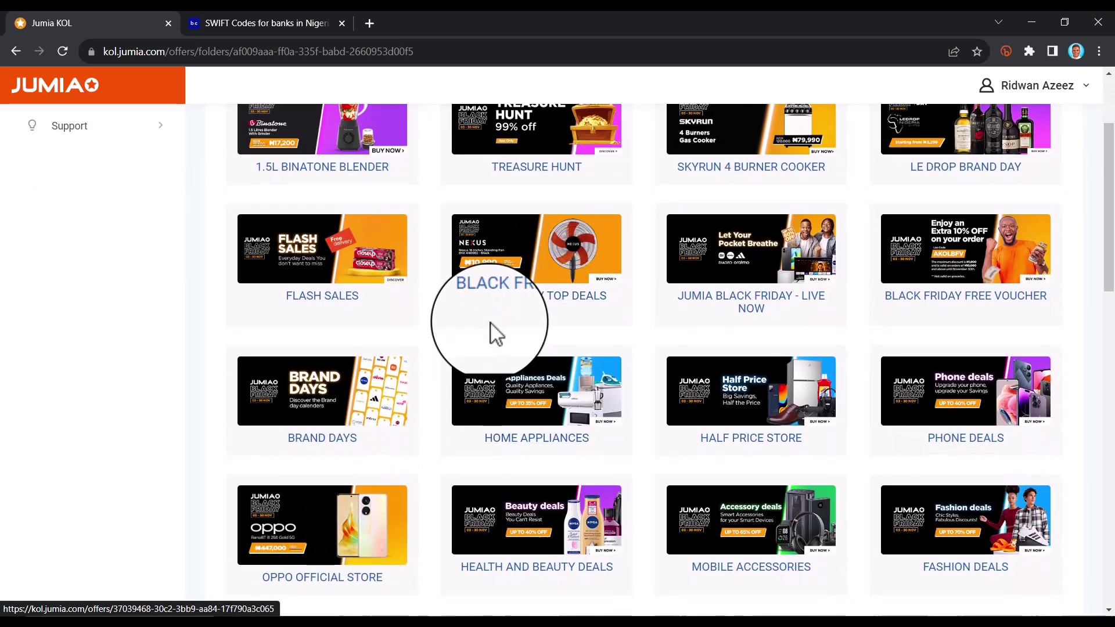
Open the FLASH SALES offer from the Nigeria banners in a new tab and review its generated URL and banner preview
{"action": "scroll", "coordinate": [399, 320], "scroll_direction": "up", "scroll_amount": 2}
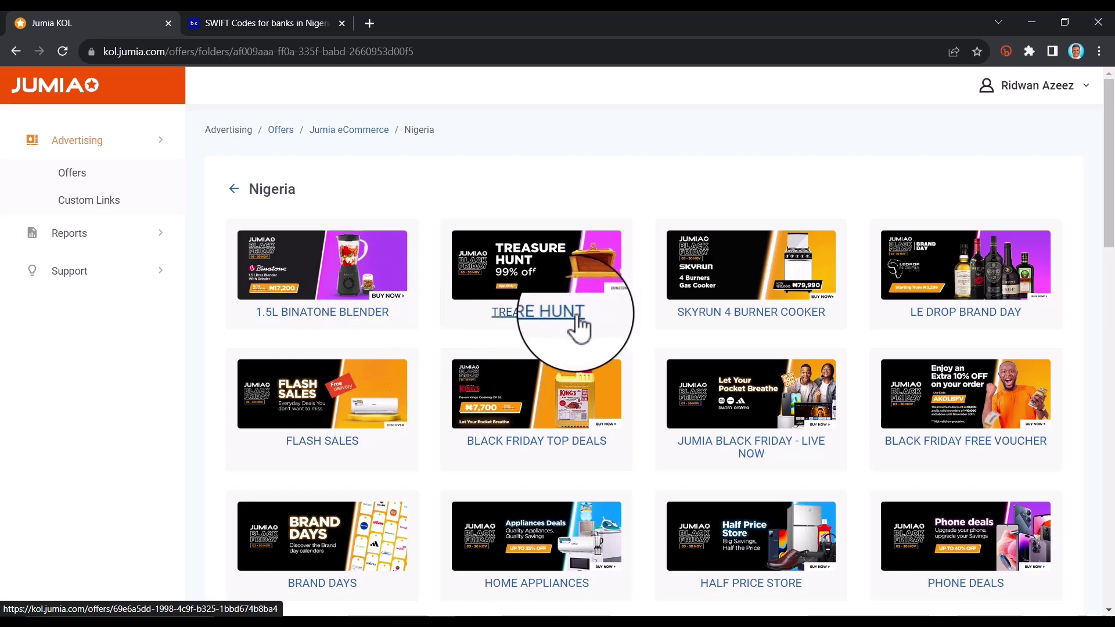
{"action": "scroll", "coordinate": [769, 308], "scroll_direction": "down", "scroll_amount": 5}
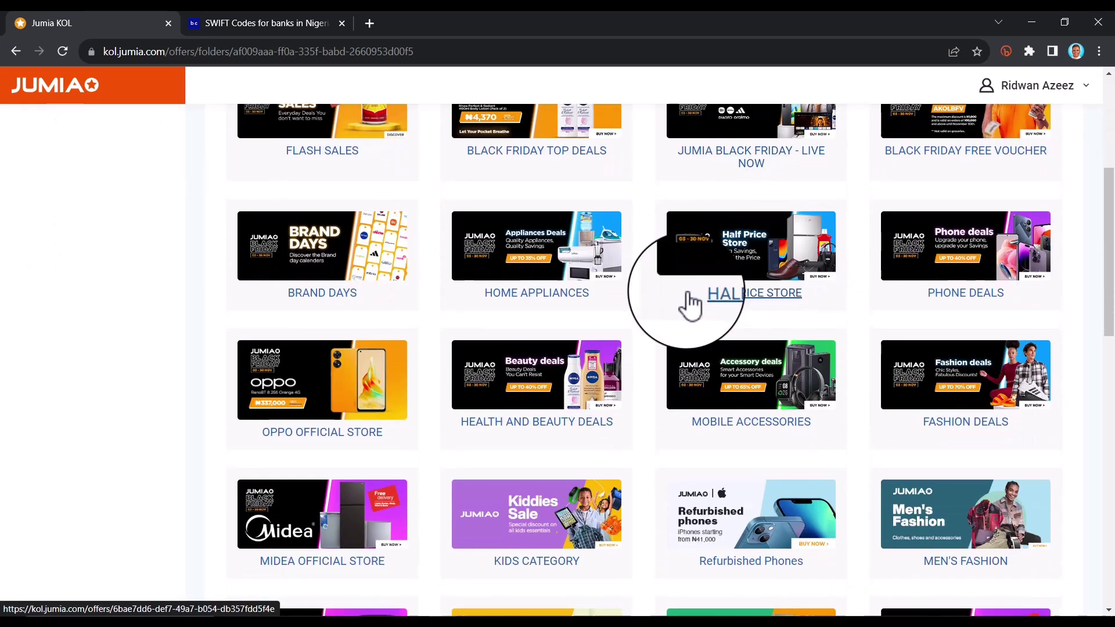
{"action": "scroll", "coordinate": [712, 306], "scroll_direction": "up", "scroll_amount": 3}
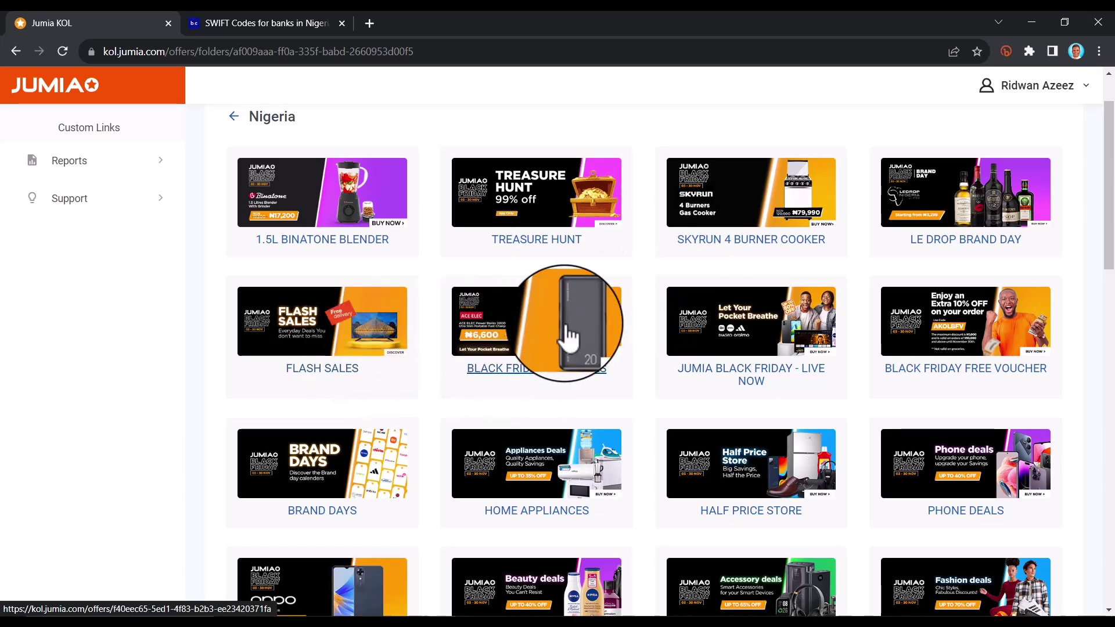
{"action": "right_click", "coordinate": [322, 364]}
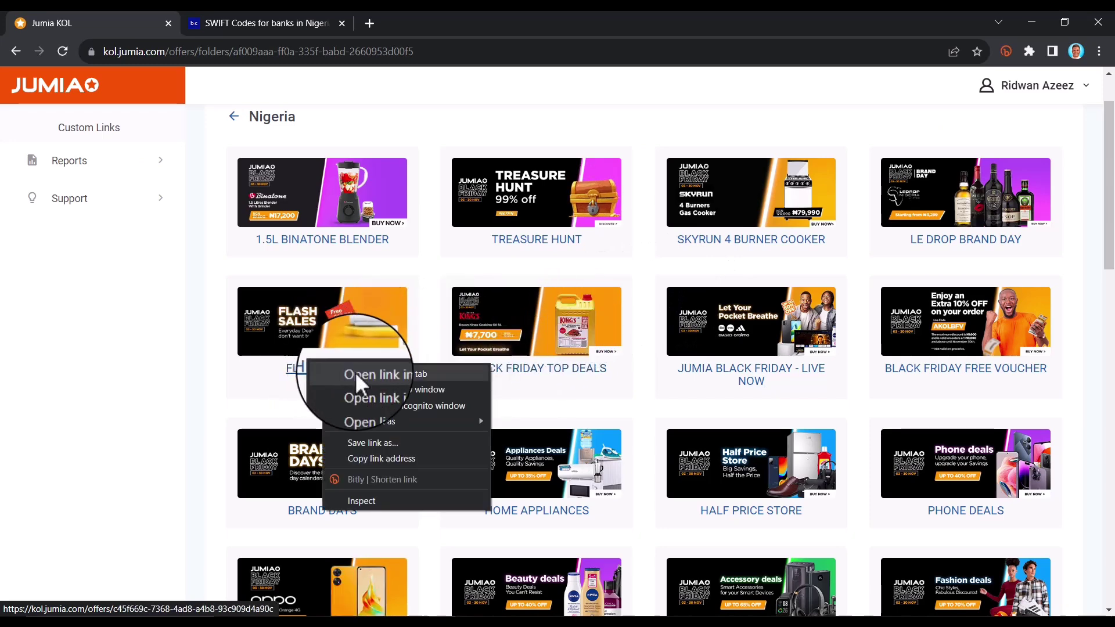
{"action": "left_click", "coordinate": [356, 373]}
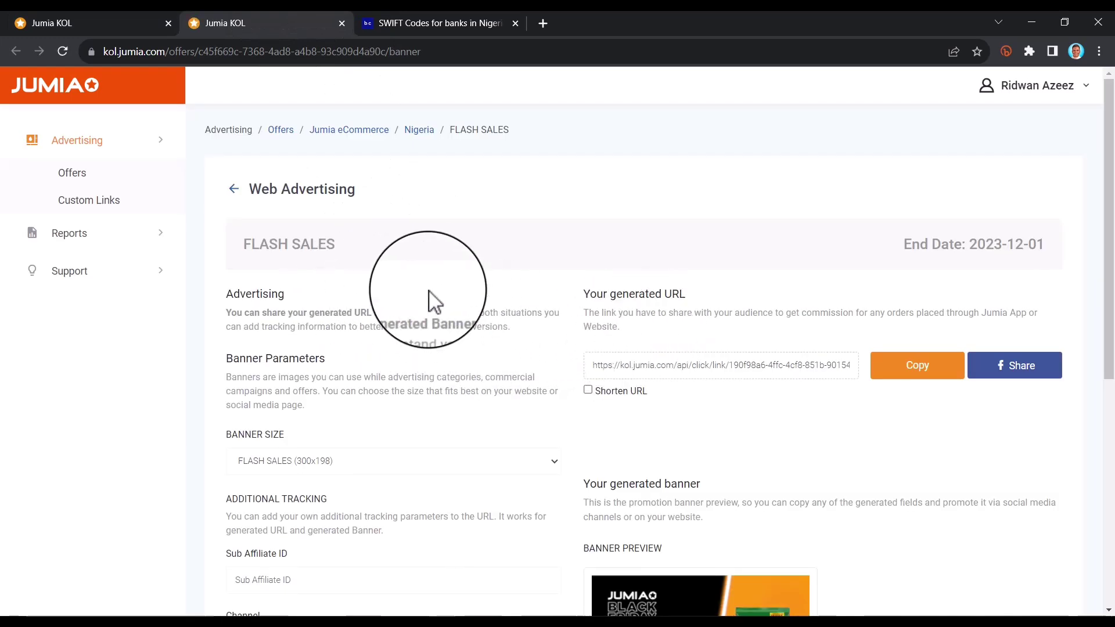
{"action": "scroll", "coordinate": [453, 278], "scroll_direction": "down", "scroll_amount": 3}
{"action": "scroll", "coordinate": [723, 448], "scroll_direction": "down", "scroll_amount": 4}
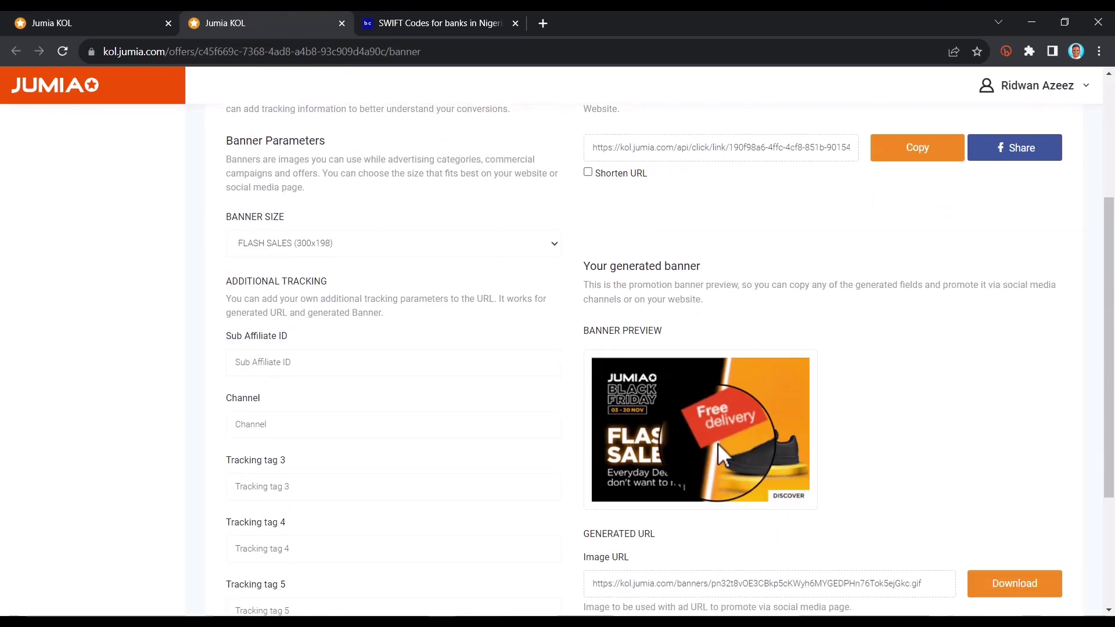
{"action": "scroll", "coordinate": [723, 369], "scroll_direction": "up", "scroll_amount": 7}
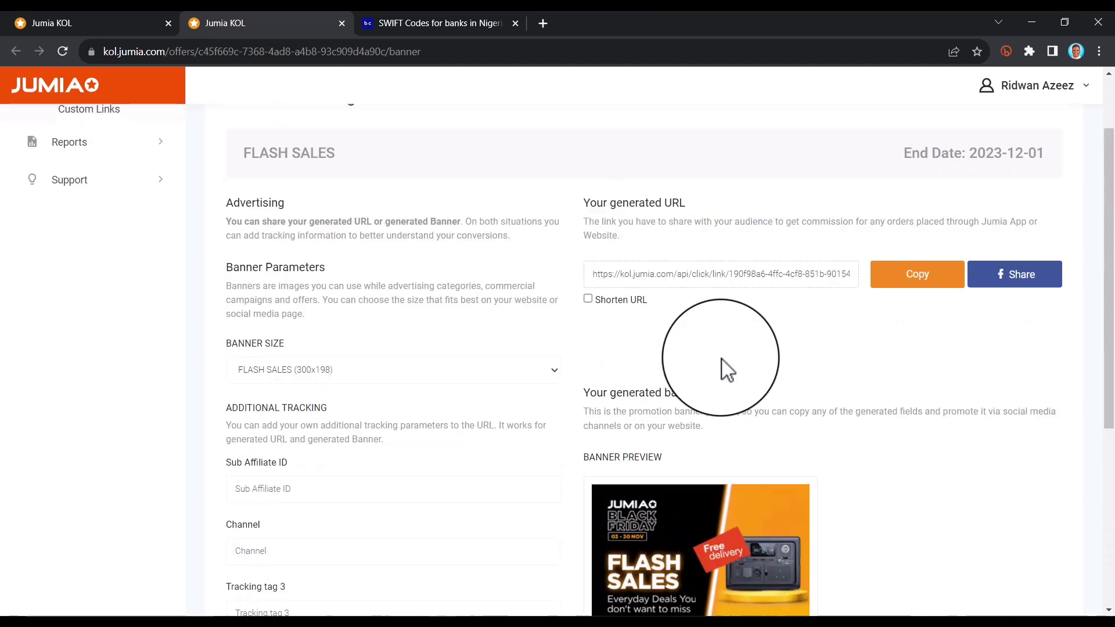
{"action": "scroll", "coordinate": [772, 356], "scroll_direction": "down", "scroll_amount": 3}
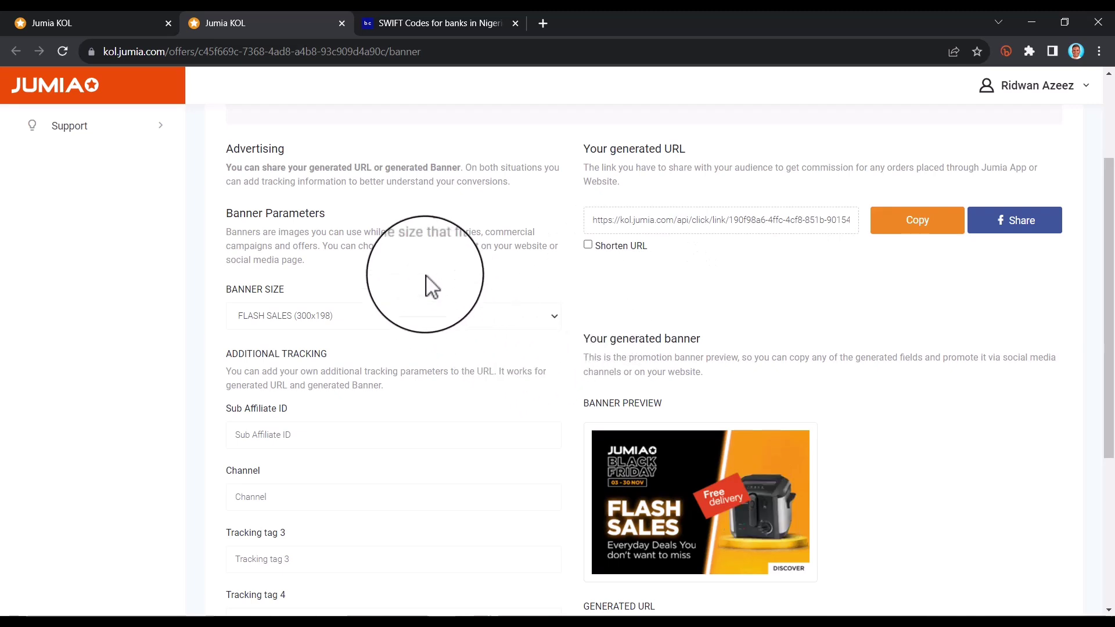
Return to the Nigeria offers and open the 1.5L BINATONE BLENDER offer in a new tab
{"action": "scroll", "coordinate": [330, 240], "scroll_direction": "up", "scroll_amount": 3}
{"action": "left_click", "coordinate": [234, 190]}
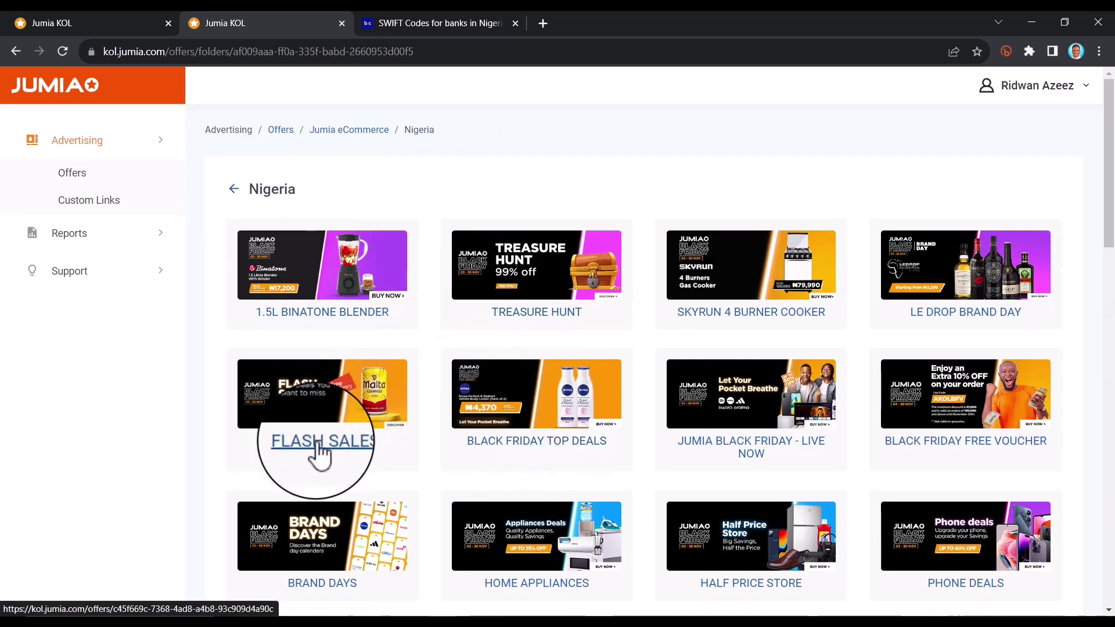
{"action": "right_click", "coordinate": [330, 314]}
{"action": "left_click", "coordinate": [383, 323]}
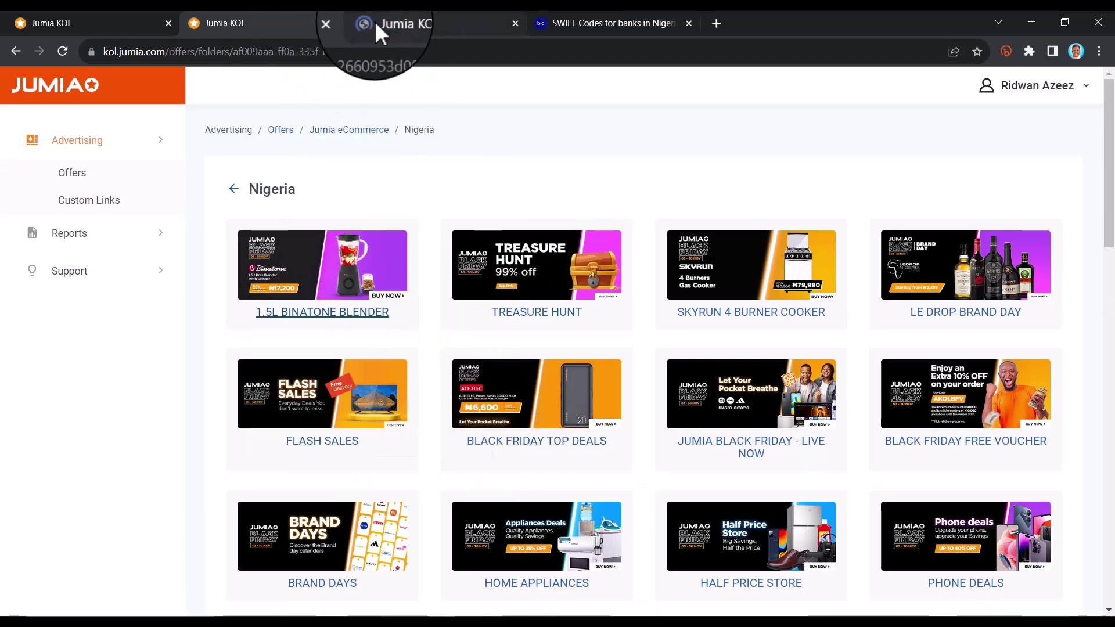
{"action": "left_click", "coordinate": [417, 21]}
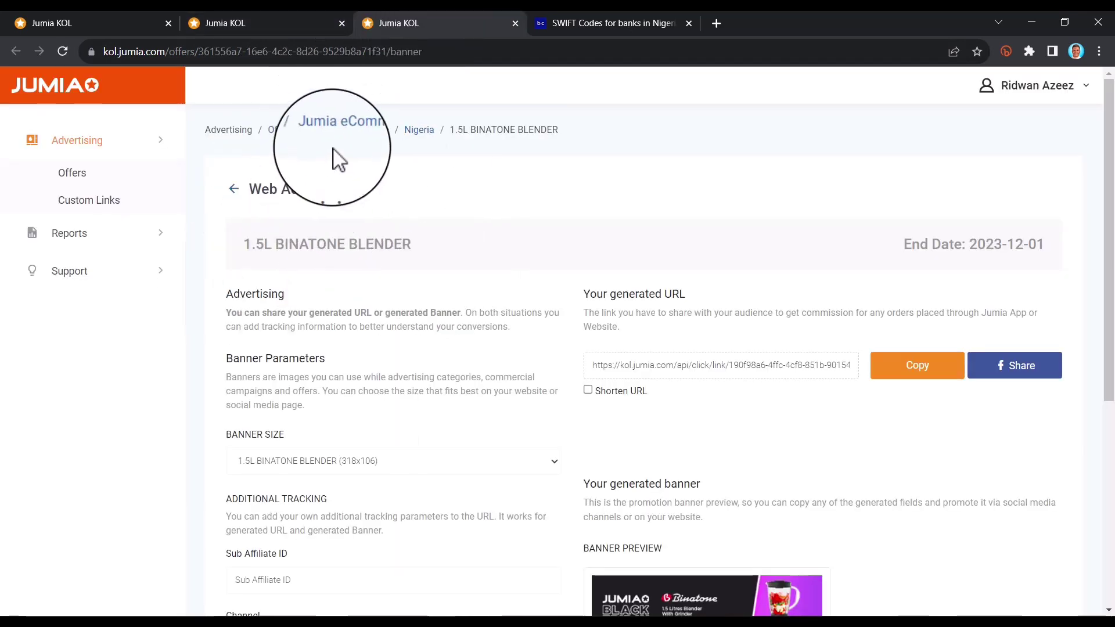
{"action": "left_click", "coordinate": [496, 238]}
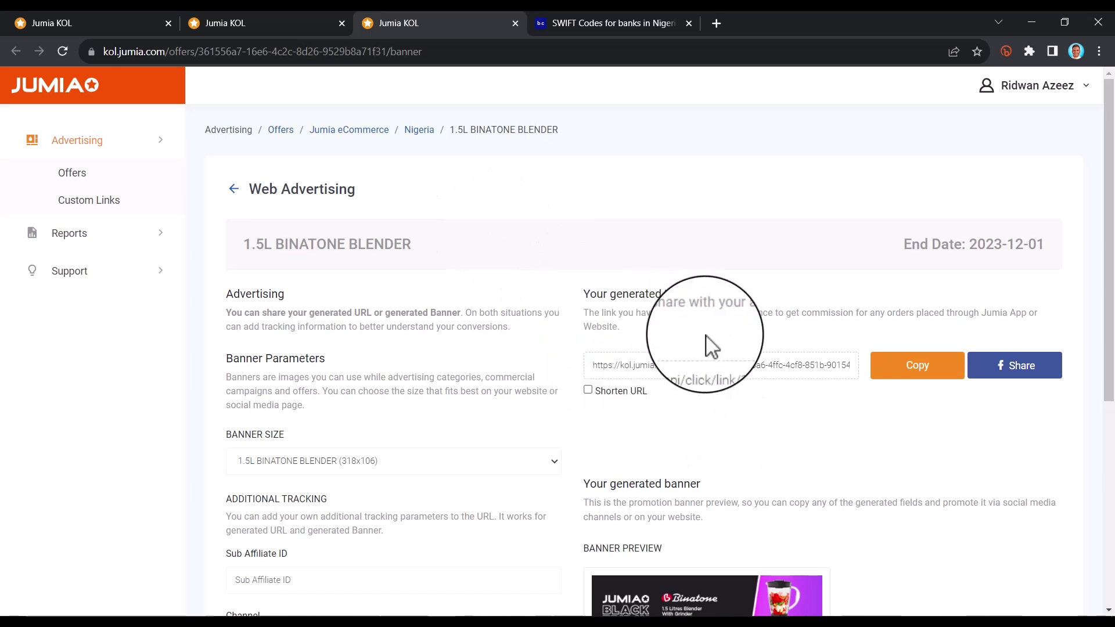
Copy the blender offer's generated URL, enable Shorten URL and highlight the shortened link
{"action": "left_click_drag", "start_coordinate": [583, 295], "coordinate": [809, 326]}
{"action": "left_click", "coordinate": [759, 368]}
{"action": "left_click_drag", "start_coordinate": [590, 368], "coordinate": [847, 368]}
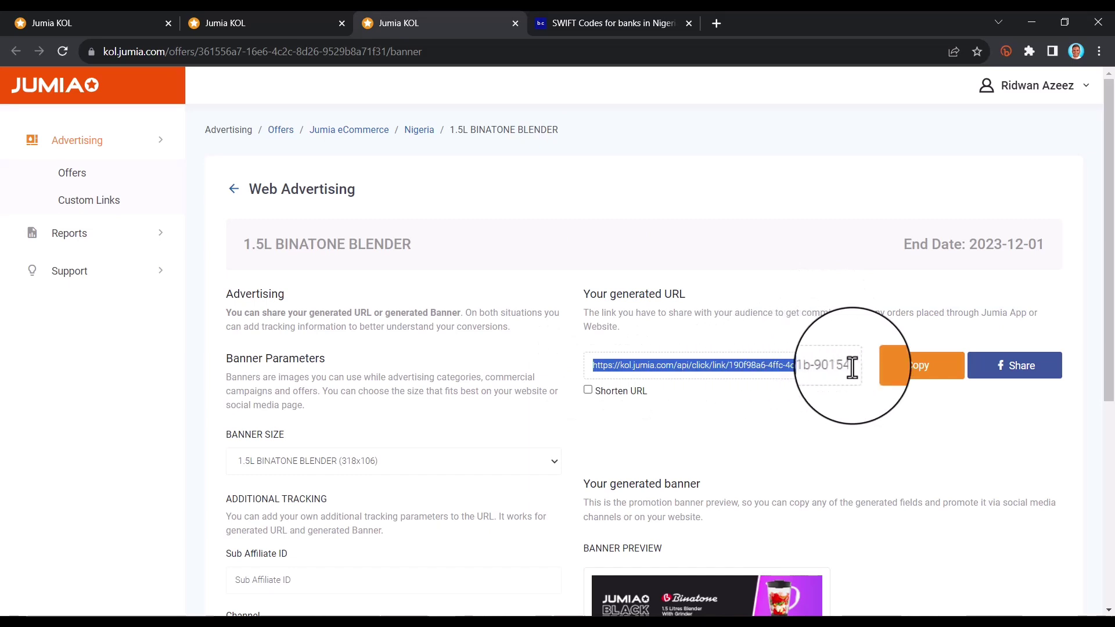
{"action": "left_click", "coordinate": [913, 367]}
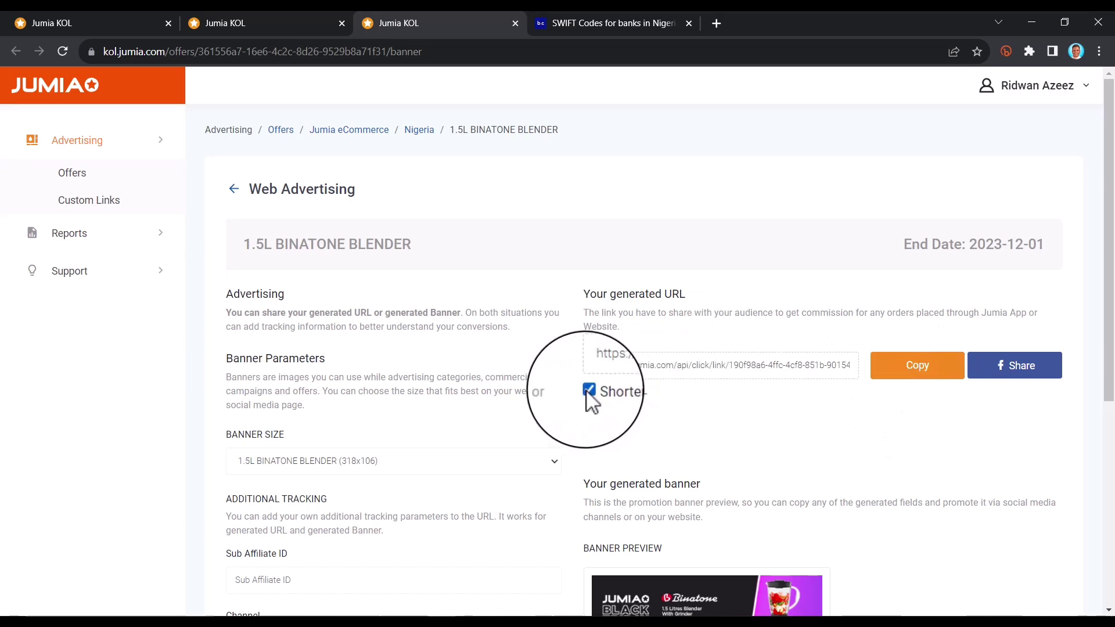
{"action": "left_click_drag", "start_coordinate": [731, 368], "coordinate": [587, 370]}
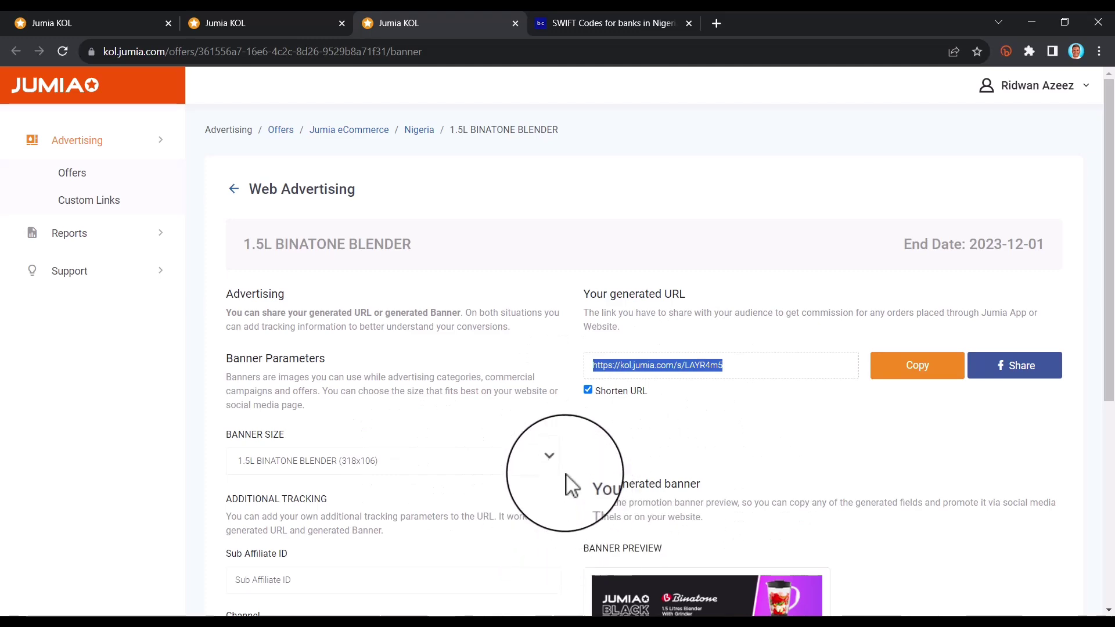
Review the blender offer's banner size, tracking fields, banner preview and generated banner code
{"action": "scroll", "coordinate": [668, 451], "scroll_direction": "down", "scroll_amount": 5}
{"action": "scroll", "coordinate": [680, 360], "scroll_direction": "up", "scroll_amount": 5}
{"action": "scroll", "coordinate": [397, 318], "scroll_direction": "down", "scroll_amount": 2}
{"action": "scroll", "coordinate": [316, 227], "scroll_direction": "down", "scroll_amount": 1}
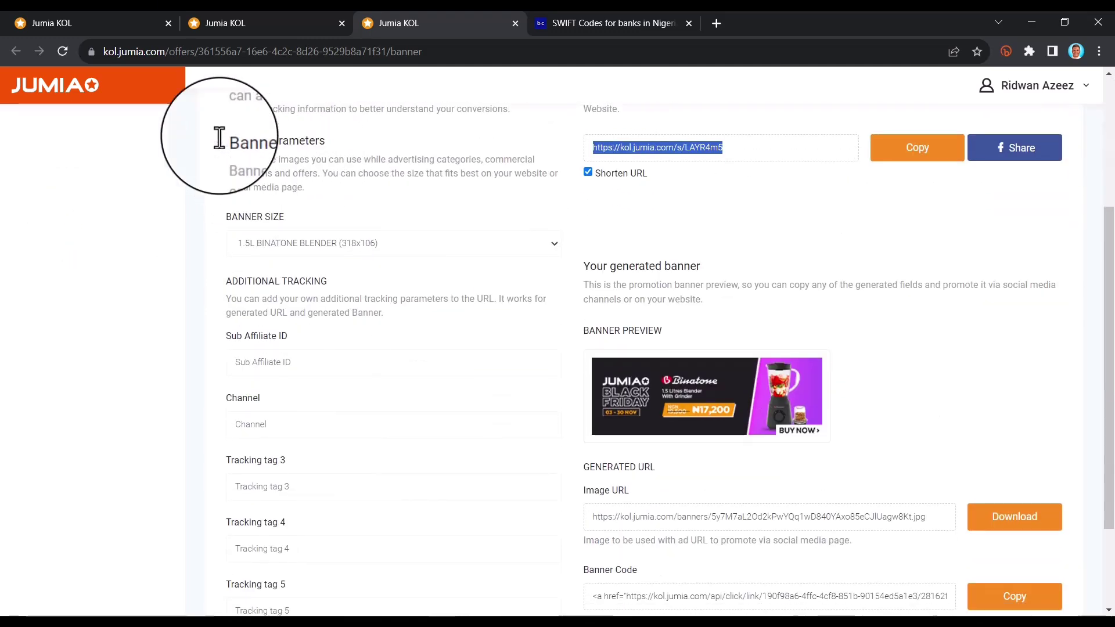
{"action": "scroll", "coordinate": [407, 72], "scroll_direction": "up", "scroll_amount": 4}
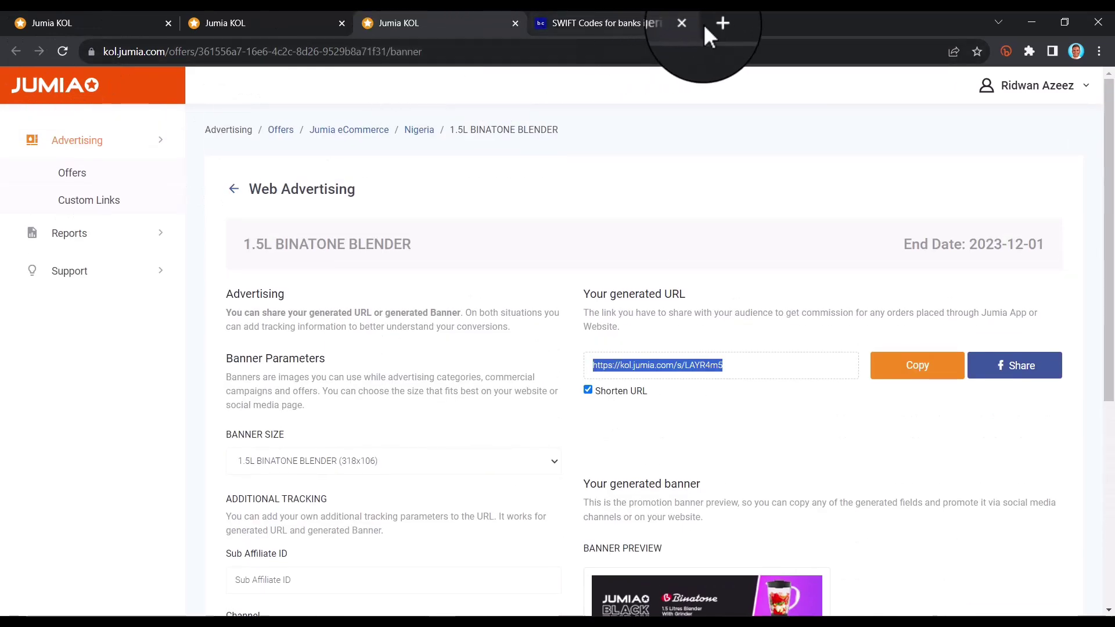
Load the Jumia Nigeria store in place of the SWIFT codes page and dismiss the floating Brand Day advert
{"action": "left_click", "coordinate": [639, 23]}
{"action": "left_click", "coordinate": [608, 46]}
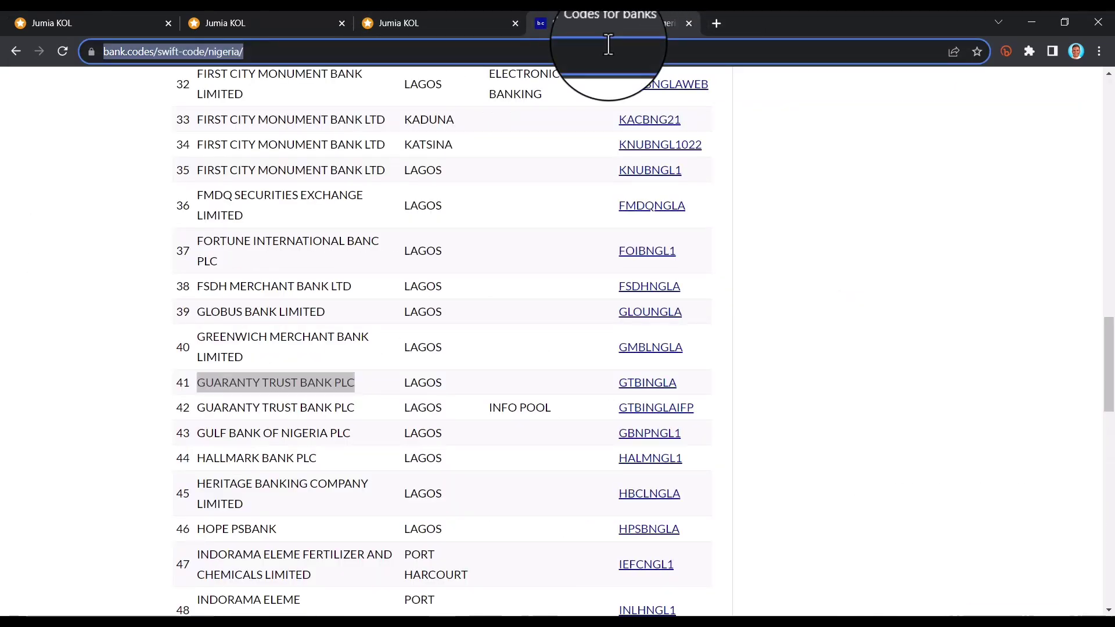
{"action": "type", "text": "jumia"}
{"action": "key", "text": "Return"}
{"action": "scroll", "coordinate": [392, 334], "scroll_direction": "down", "scroll_amount": 2}
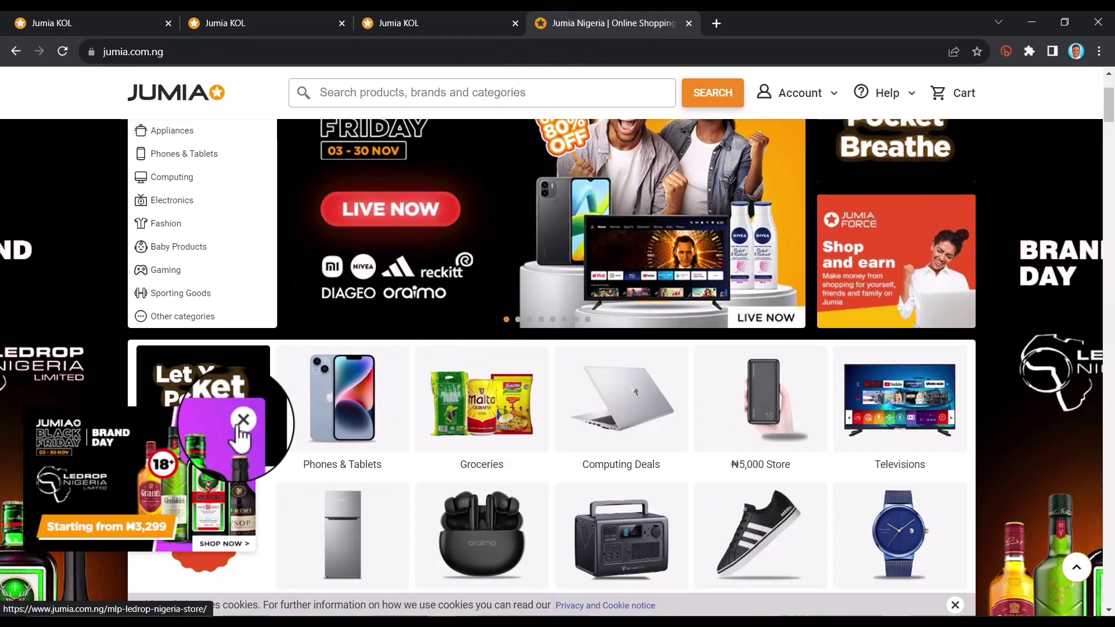
{"action": "left_click", "coordinate": [241, 420]}
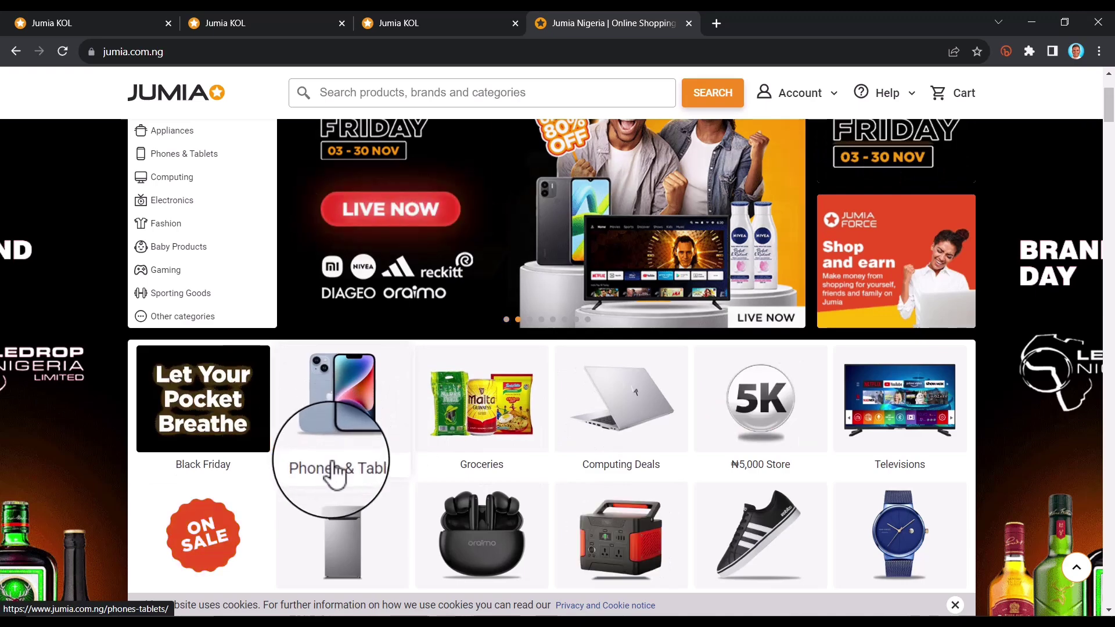
Open the mobile accessories category and view the S20 Wireless Bluetooth Earphone from the Limited Stock Deals
{"action": "scroll", "coordinate": [470, 523], "scroll_direction": "down", "scroll_amount": 2}
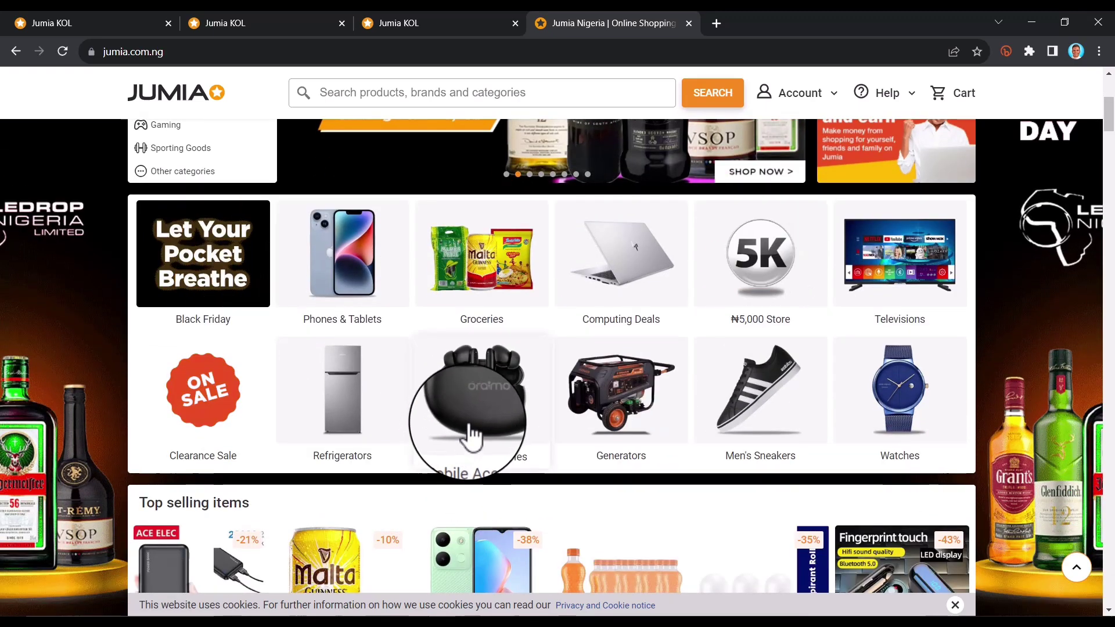
{"action": "left_click", "coordinate": [482, 428]}
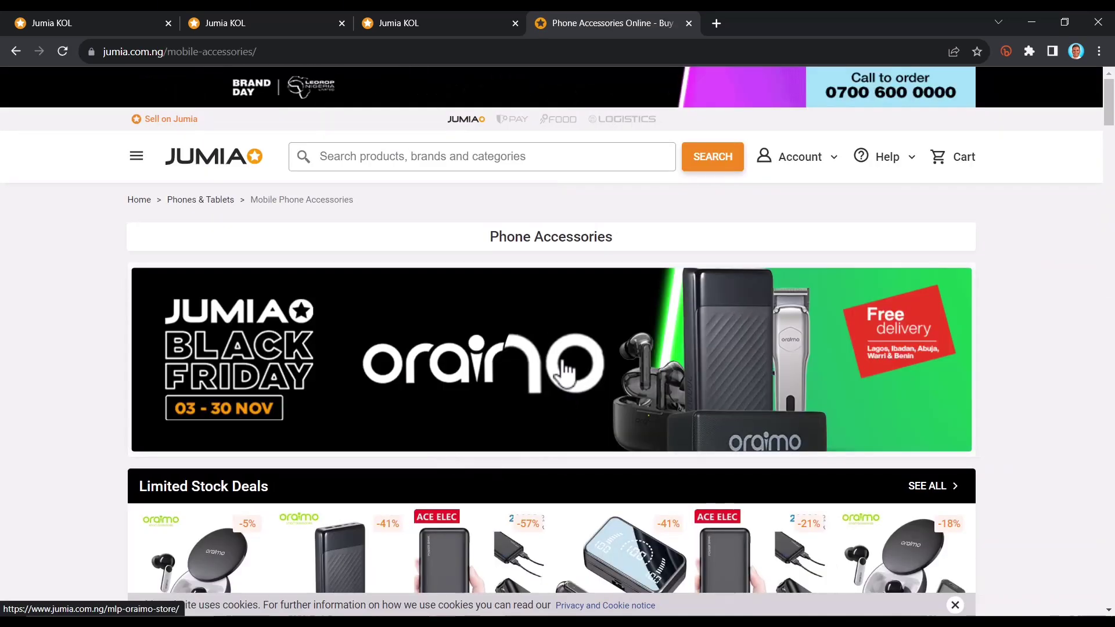
{"action": "scroll", "coordinate": [643, 424], "scroll_direction": "down", "scroll_amount": 1}
{"action": "scroll", "coordinate": [531, 423], "scroll_direction": "down", "scroll_amount": 1}
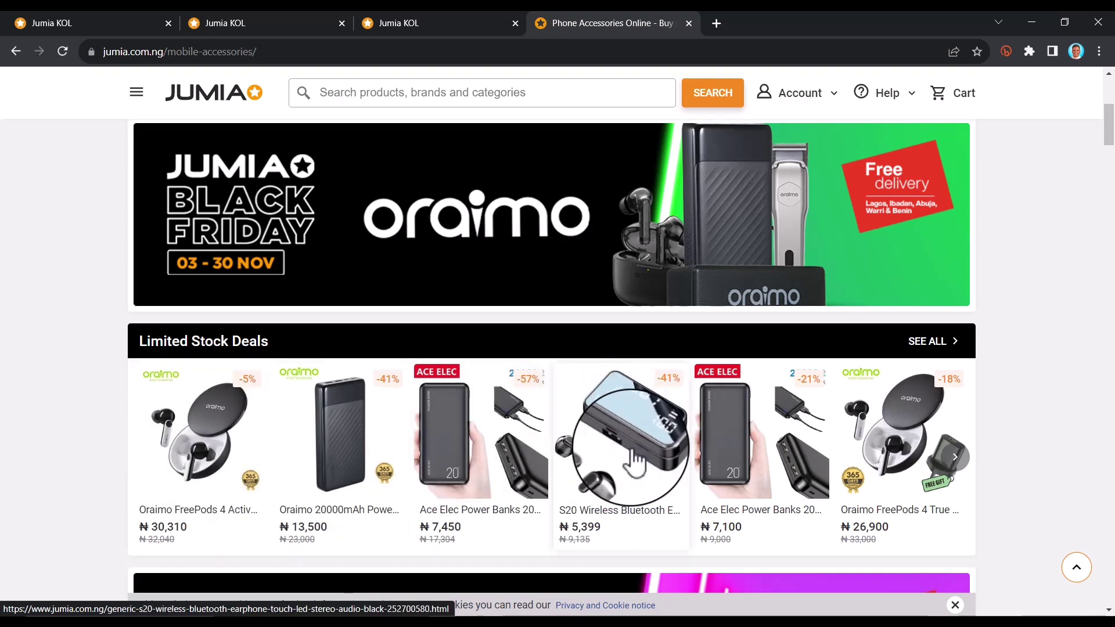
{"action": "left_click", "coordinate": [614, 477]}
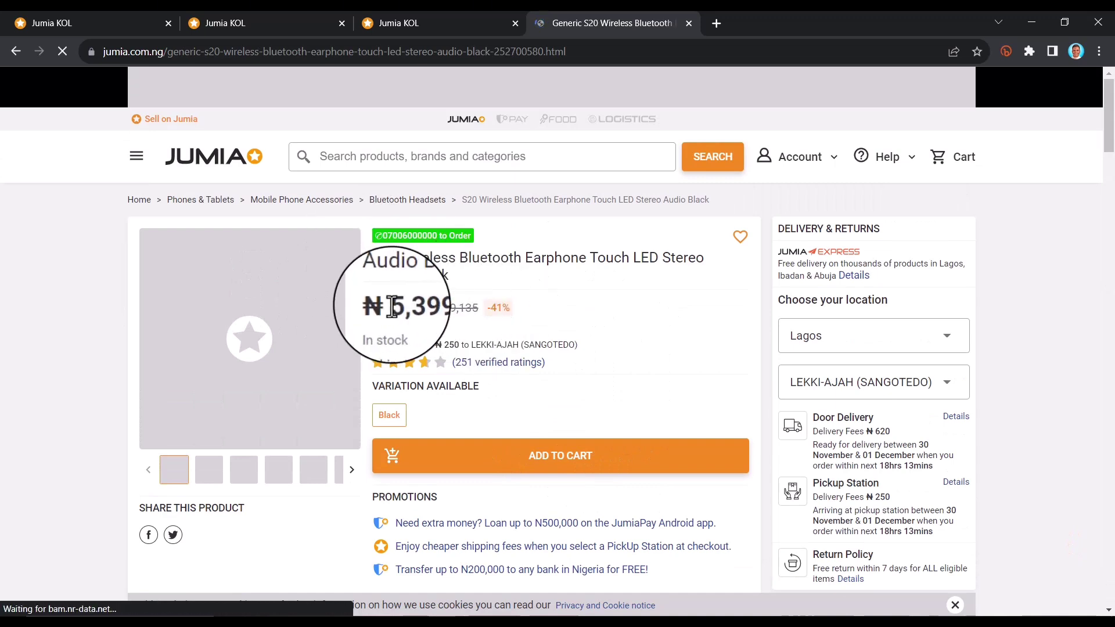
Examine the earphone's current price and discount percentage on the product page
{"action": "mouse_move", "coordinate": [402, 308]}
{"action": "left_mouse_down"}
{"action": "mouse_move", "coordinate": [447, 314]}
{"action": "mouse_move", "coordinate": [398, 309]}
{"action": "left_mouse_up"}
{"action": "left_click", "coordinate": [473, 310]}
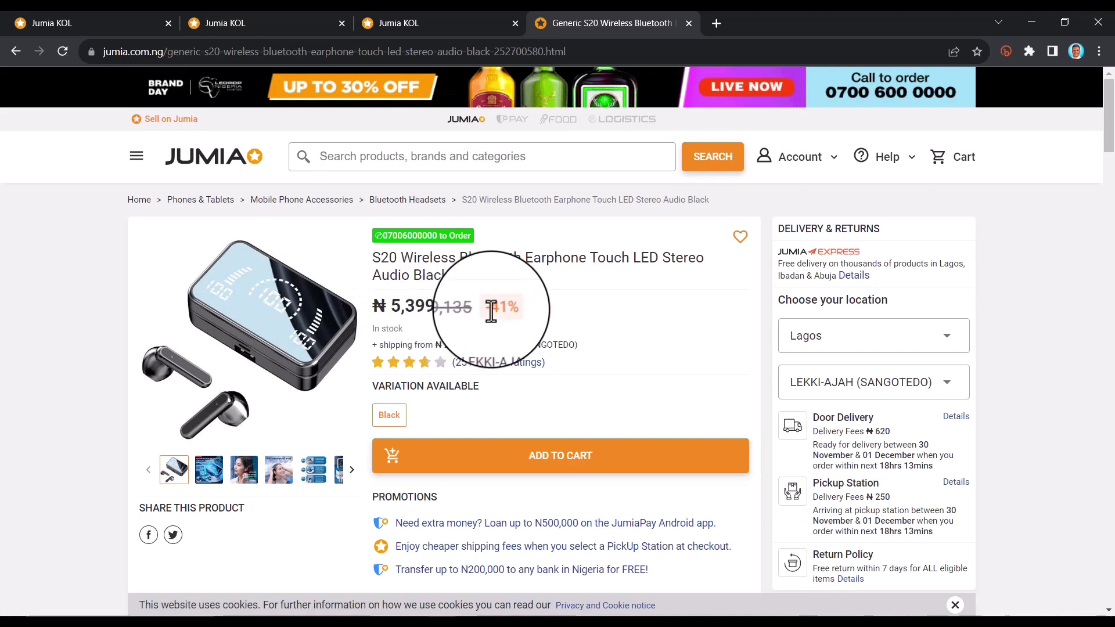
{"action": "left_click_drag", "start_coordinate": [485, 310], "coordinate": [511, 313]}
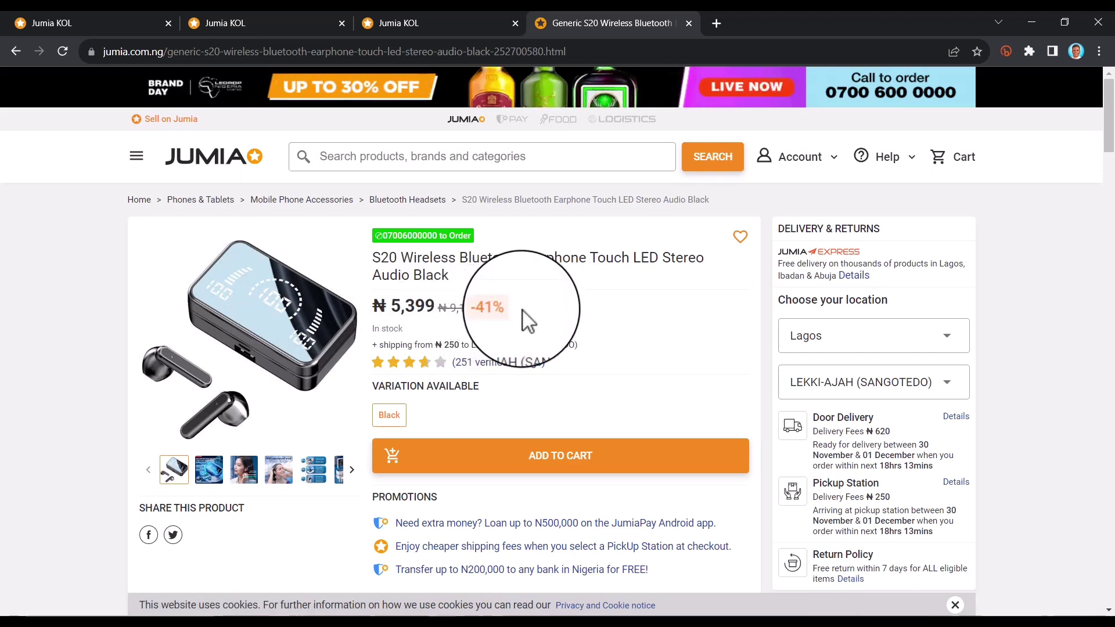
{"action": "left_click_drag", "start_coordinate": [479, 307], "coordinate": [511, 308]}
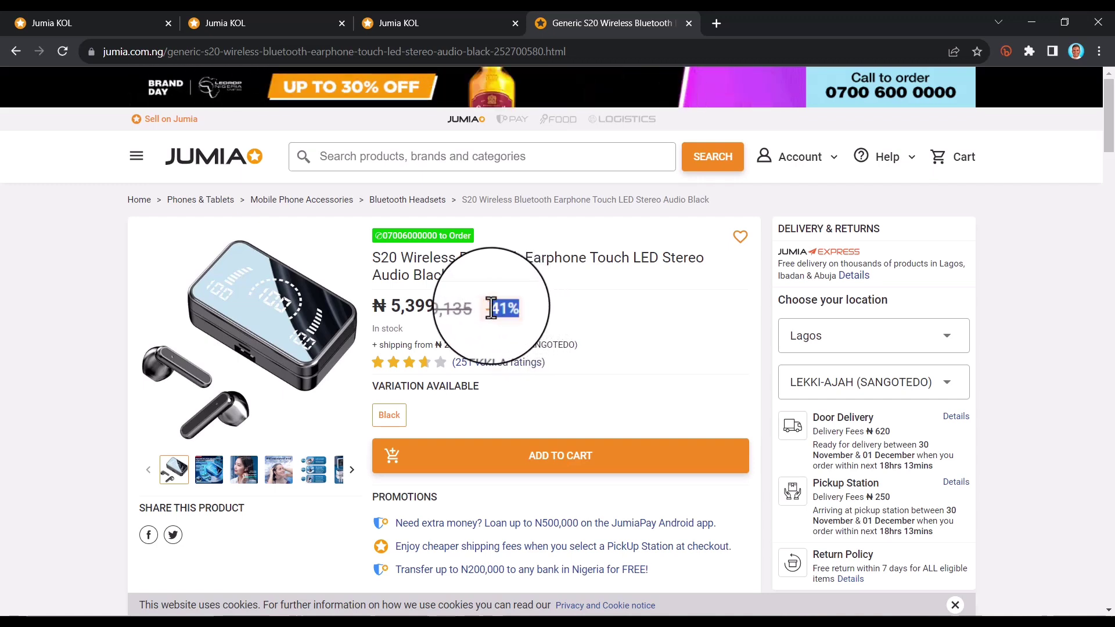
{"action": "left_click", "coordinate": [526, 321]}
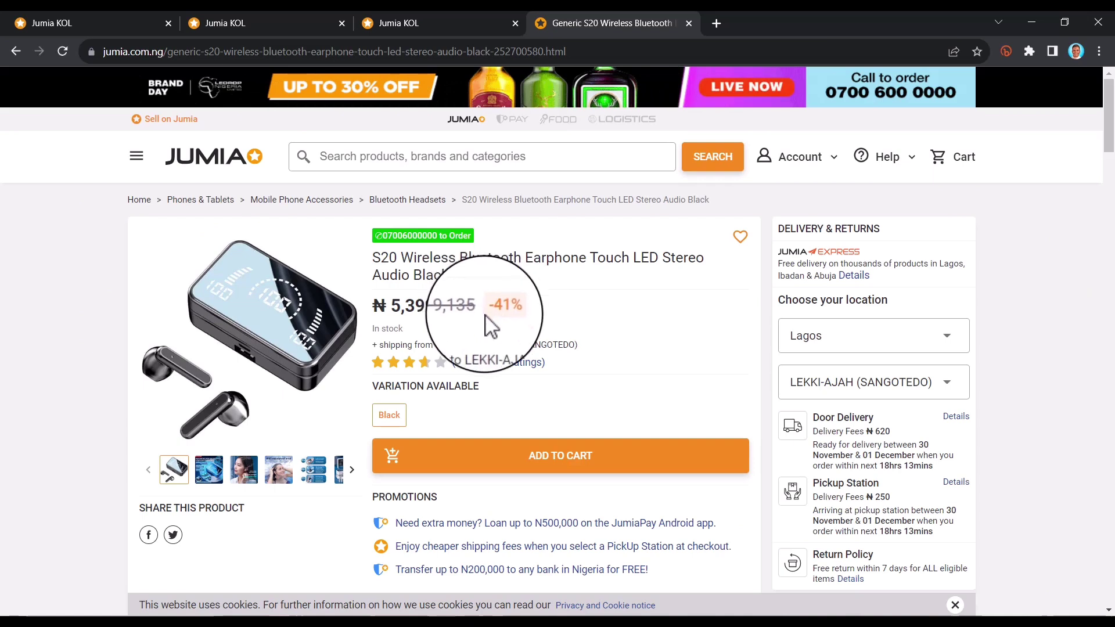
{"action": "double_click", "coordinate": [501, 306]}
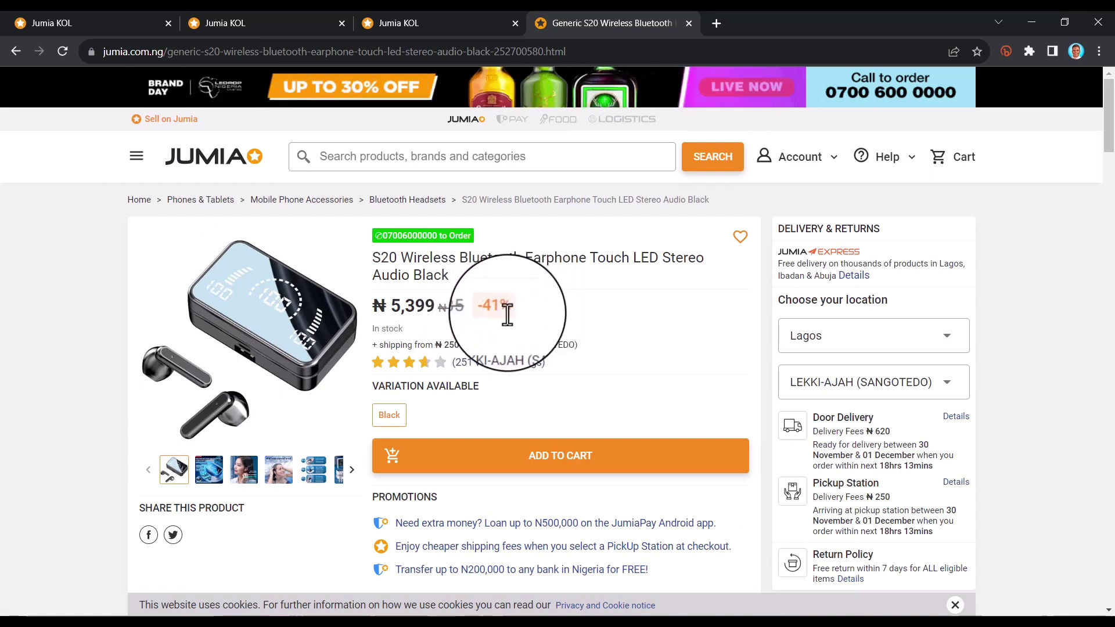
{"action": "left_click_drag", "start_coordinate": [378, 312], "coordinate": [437, 308]}
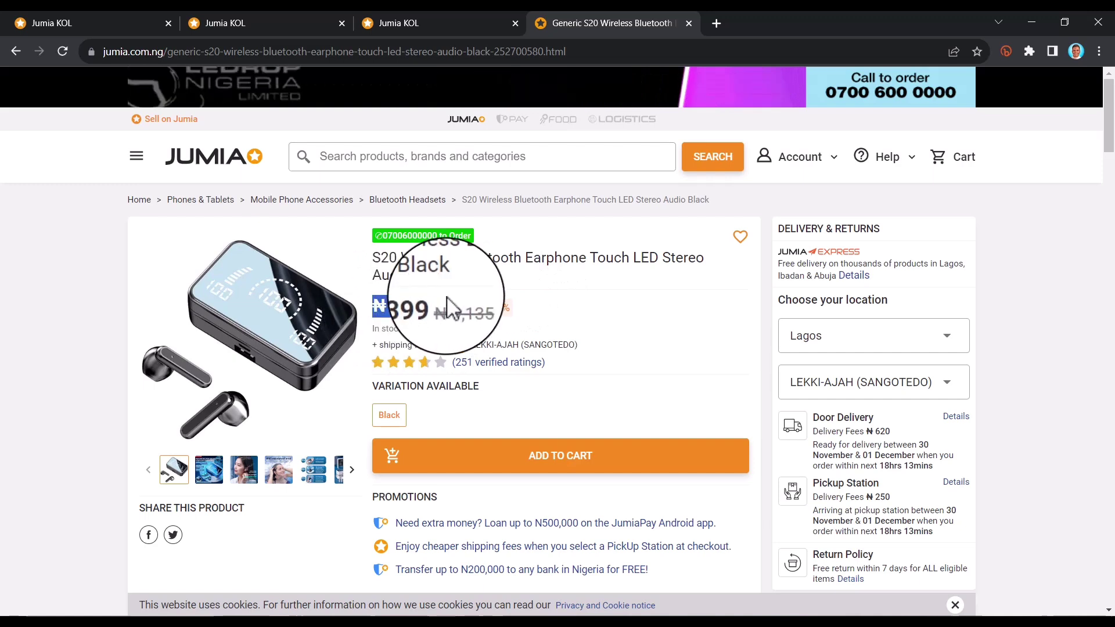
{"action": "left_click", "coordinate": [519, 317]}
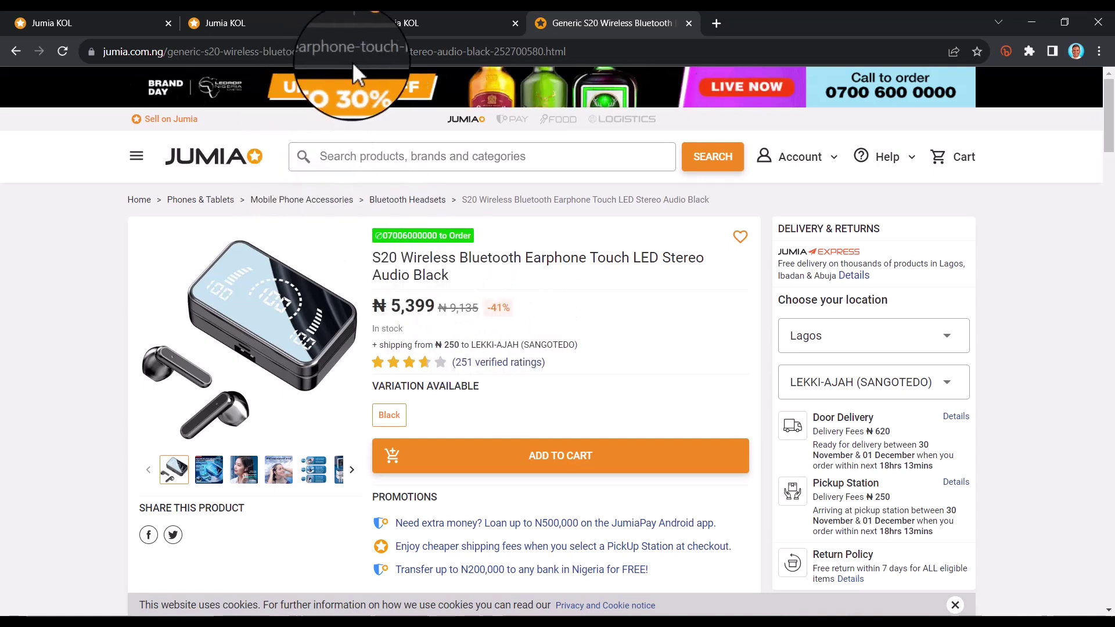
Select the complete web address of the S20 Wireless Bluetooth Earphone product page
{"action": "left_click", "coordinate": [399, 51]}
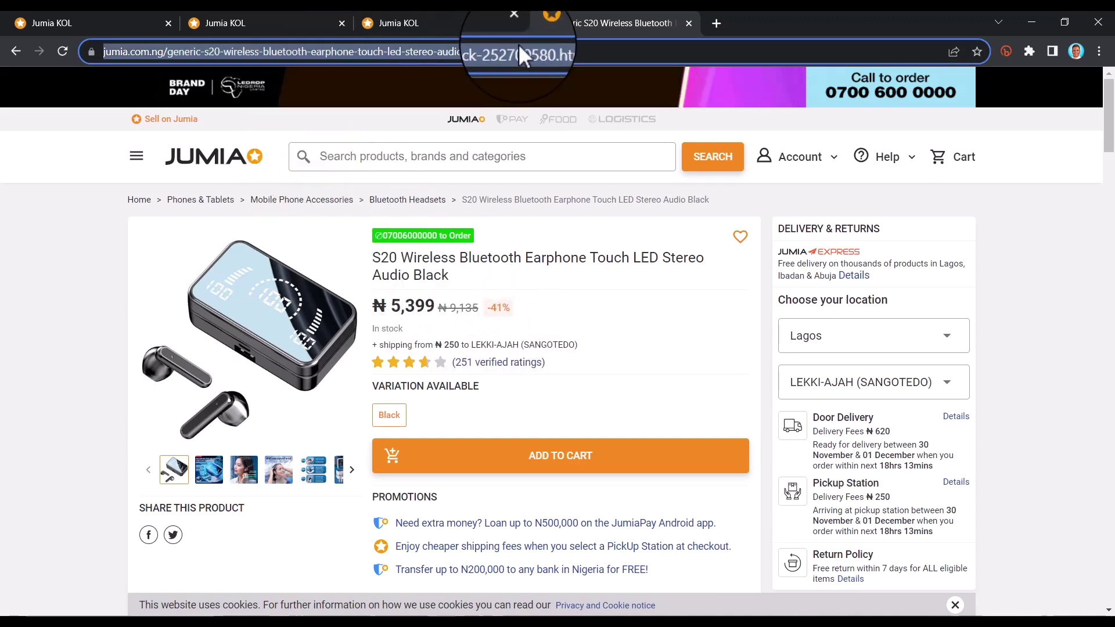
{"action": "left_click", "coordinate": [547, 51]}
{"action": "key", "text": "ctrl+a"}
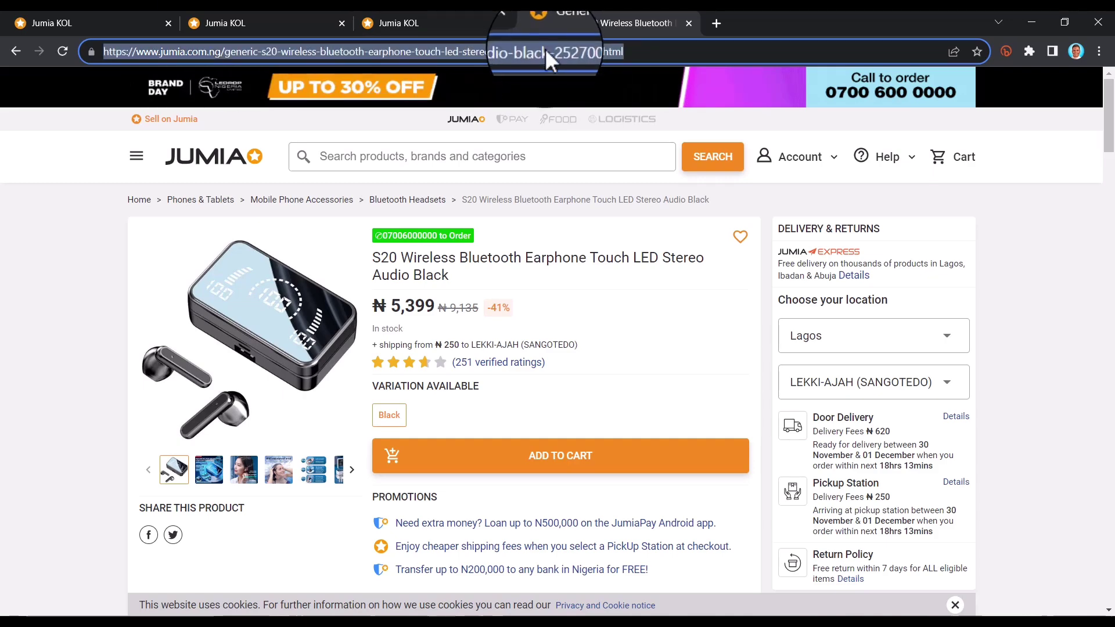
{"action": "scroll", "coordinate": [589, 343], "scroll_direction": "down", "scroll_amount": 2}
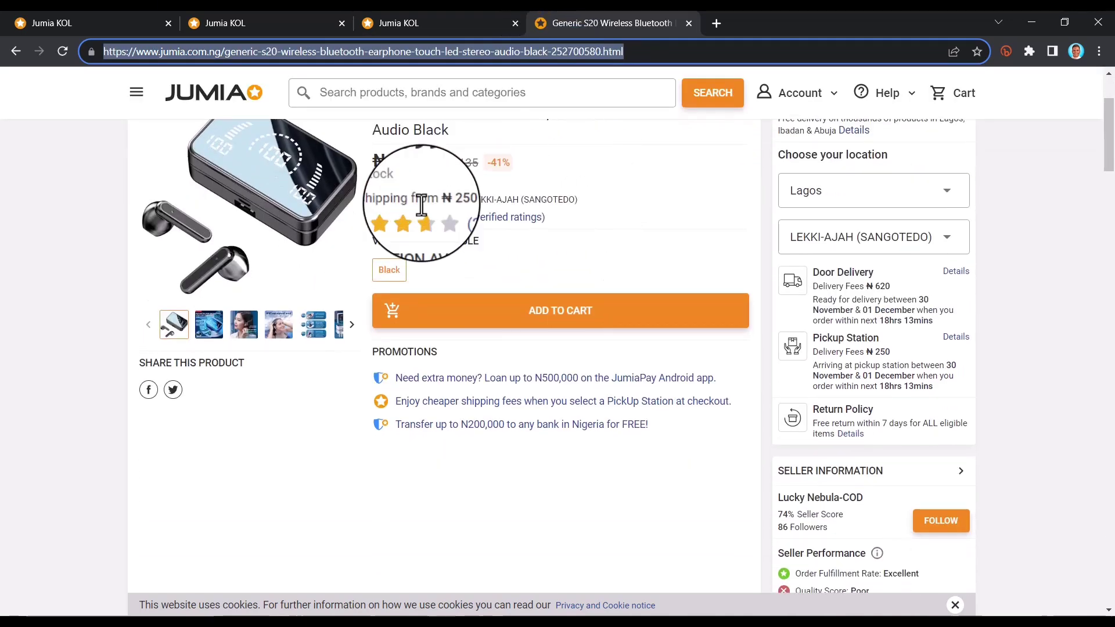
{"action": "scroll", "coordinate": [223, 248], "scroll_direction": "up", "scroll_amount": 1}
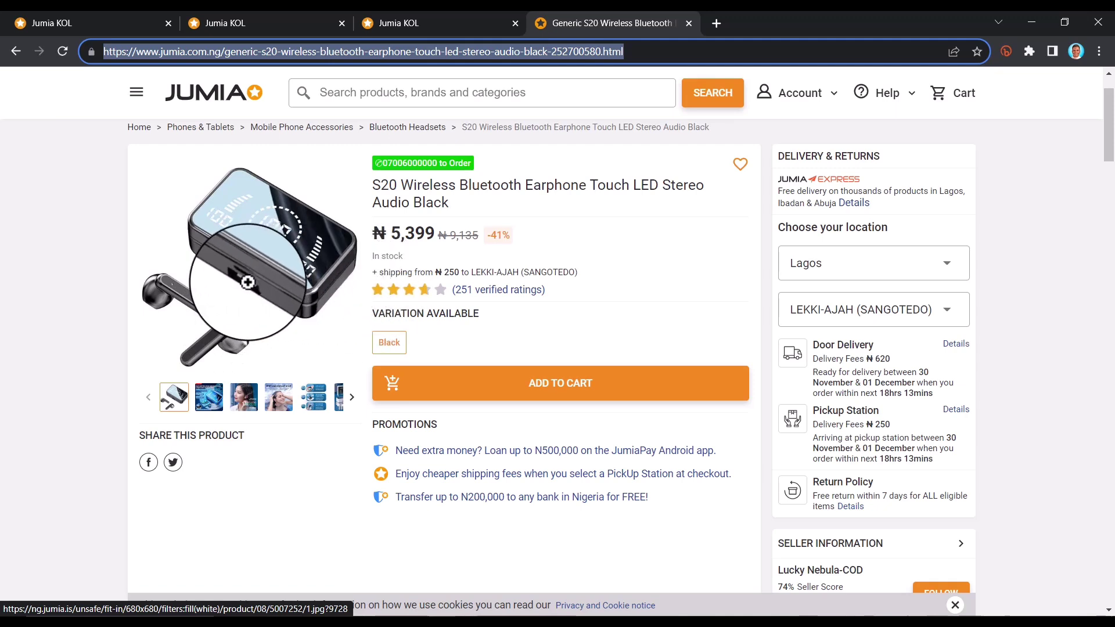
Enter the S20 Wireless Bluetooth Earphone's product address as the web page URL of the Nigeria custom link
{"action": "left_click", "coordinate": [426, 19]}
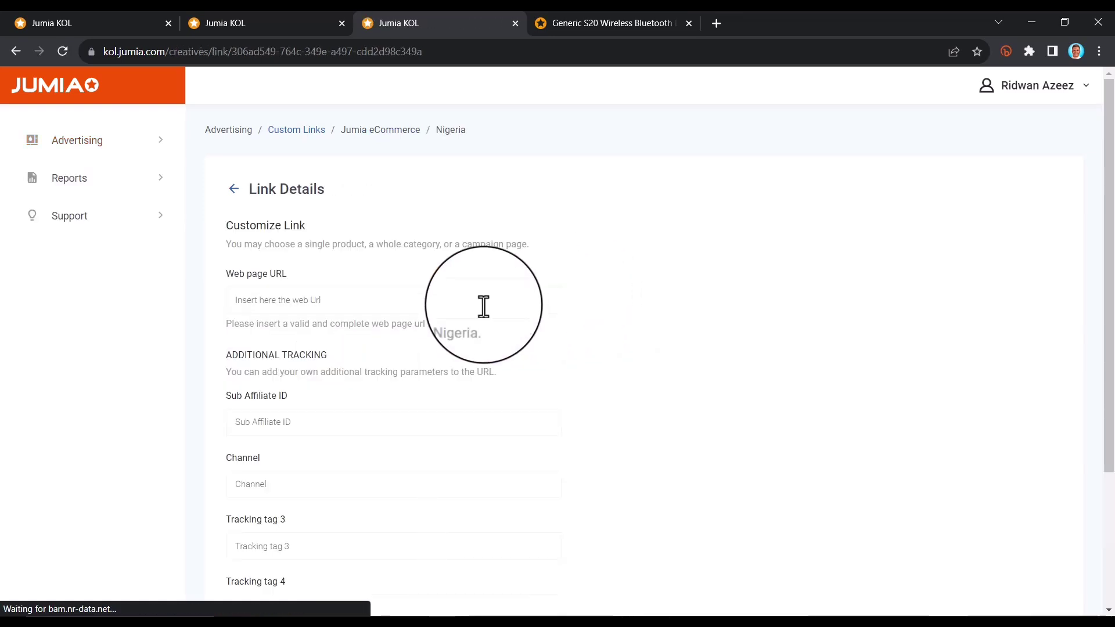
{"action": "left_click_drag", "start_coordinate": [228, 278], "coordinate": [293, 280]}
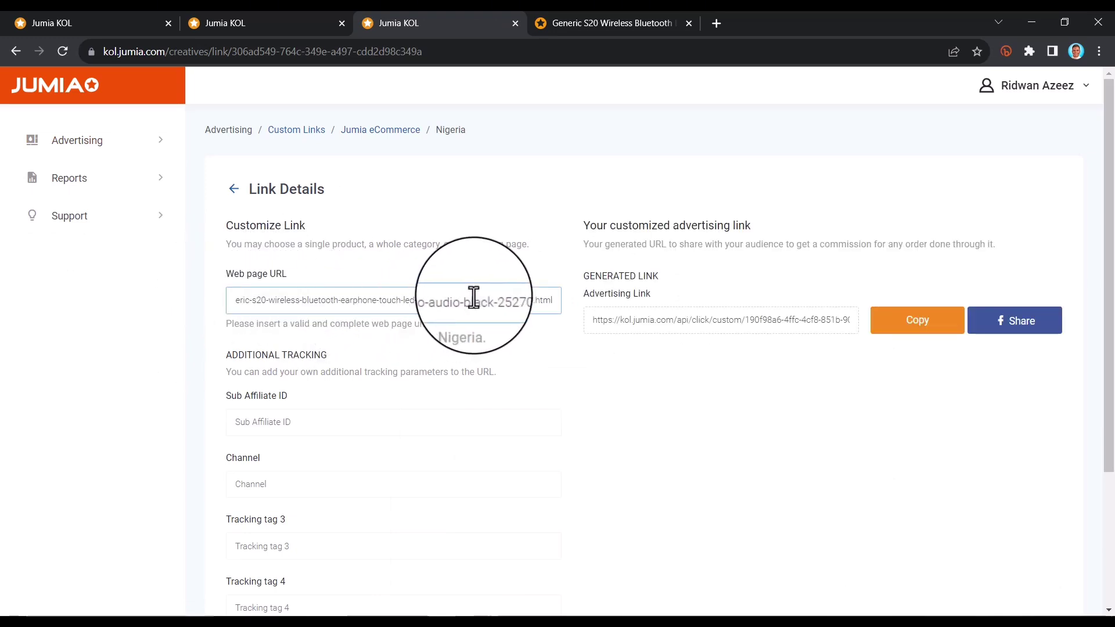
{"action": "left_click", "coordinate": [575, 24]}
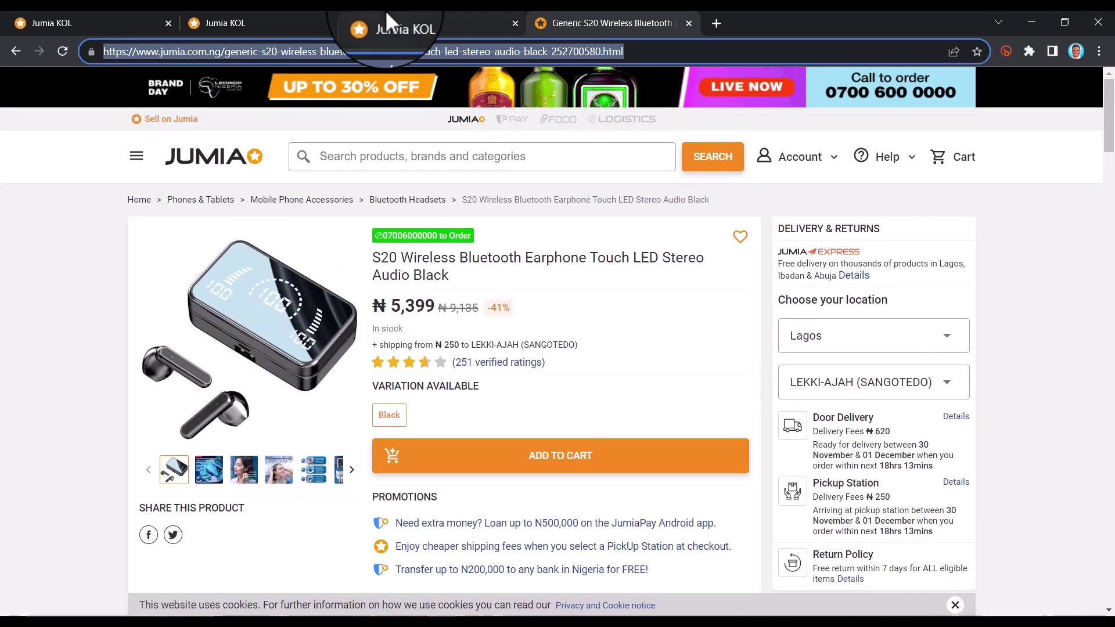
{"action": "left_click", "coordinate": [388, 22]}
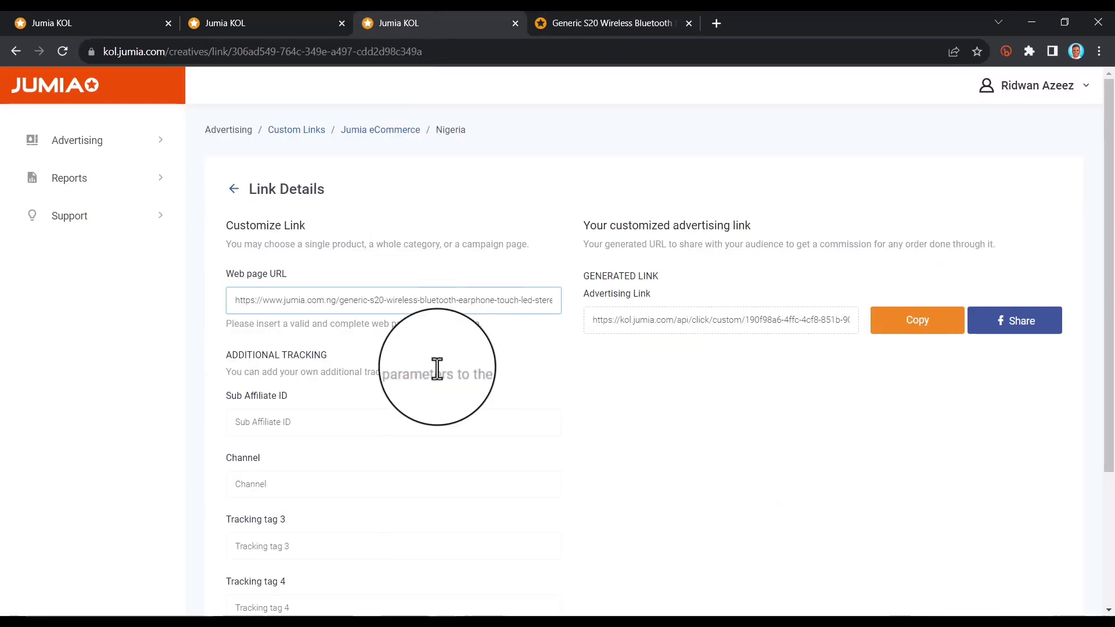
Copy the generated advertising link for the S20 Wireless Bluetooth Earphone from the custom link details
{"action": "left_click_drag", "start_coordinate": [584, 283], "coordinate": [764, 314]}
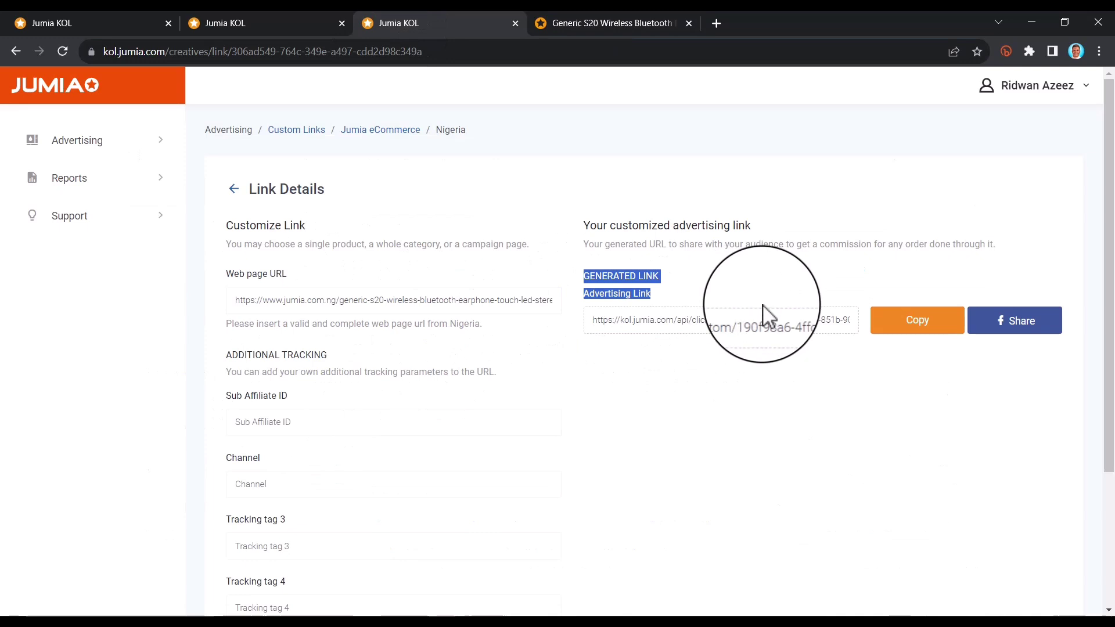
{"action": "left_click_drag", "start_coordinate": [651, 326], "coordinate": [793, 325]}
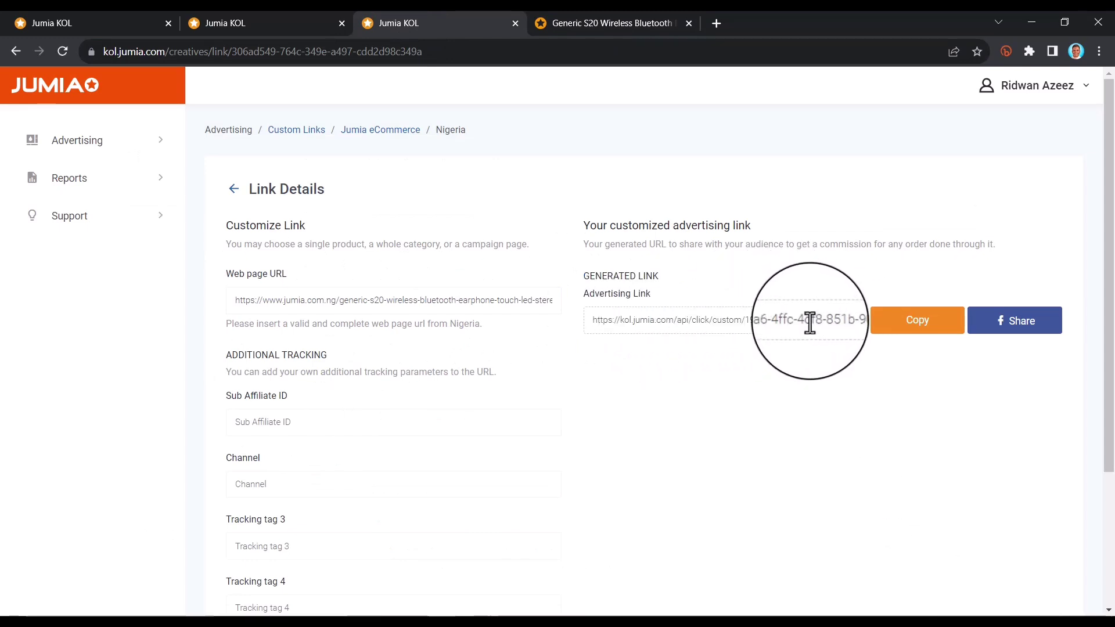
{"action": "scroll", "coordinate": [742, 342], "scroll_direction": "down", "scroll_amount": 3}
{"action": "scroll", "coordinate": [825, 283], "scroll_direction": "up", "scroll_amount": 2}
{"action": "scroll", "coordinate": [825, 282], "scroll_direction": "up", "scroll_amount": 1}
{"action": "left_click", "coordinate": [929, 283]}
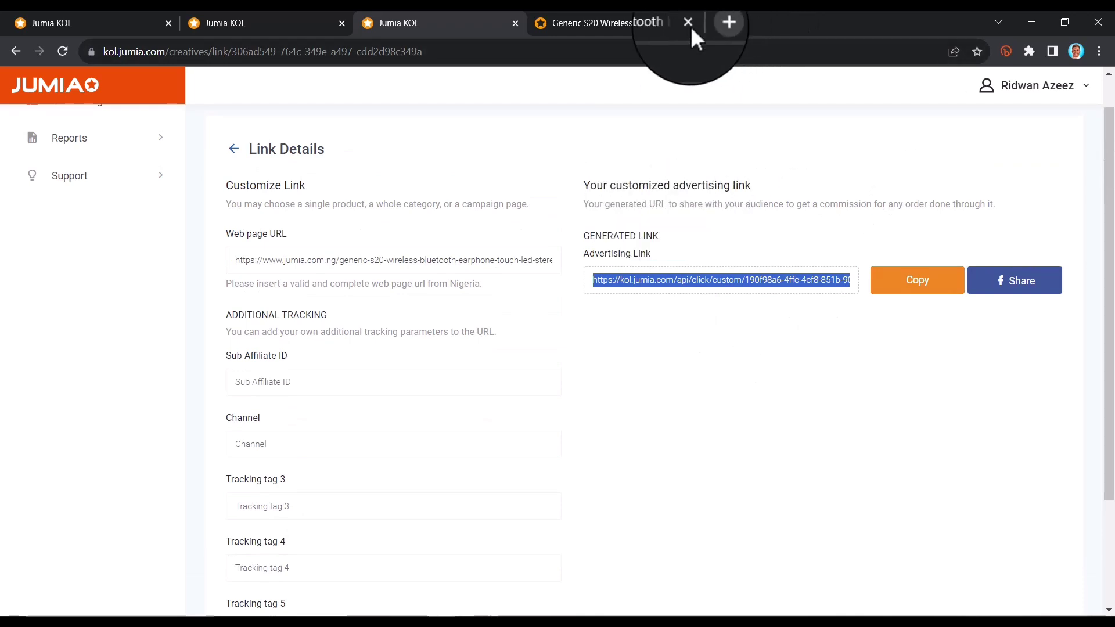
Load the copied advertising link in a new browser tab
{"action": "left_click", "coordinate": [720, 25]}
{"action": "key", "text": "ctrl+v"}
{"action": "key", "text": "Return"}
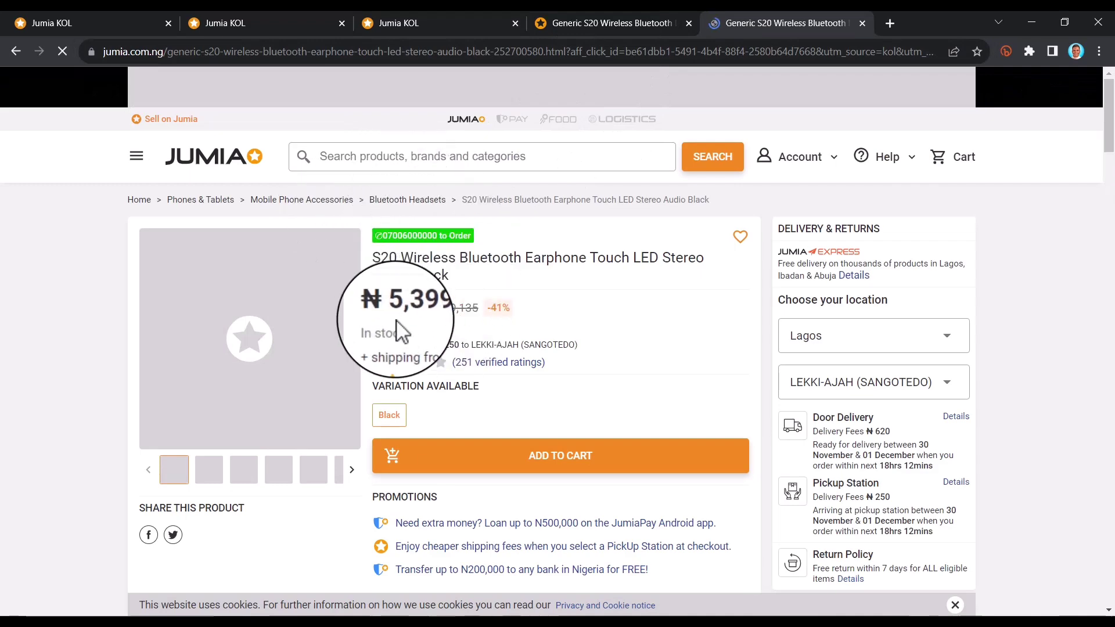
Look over the earphone page opened through the affiliate link and dismiss its cookie notice
{"action": "scroll", "coordinate": [534, 308], "scroll_direction": "down", "scroll_amount": 3}
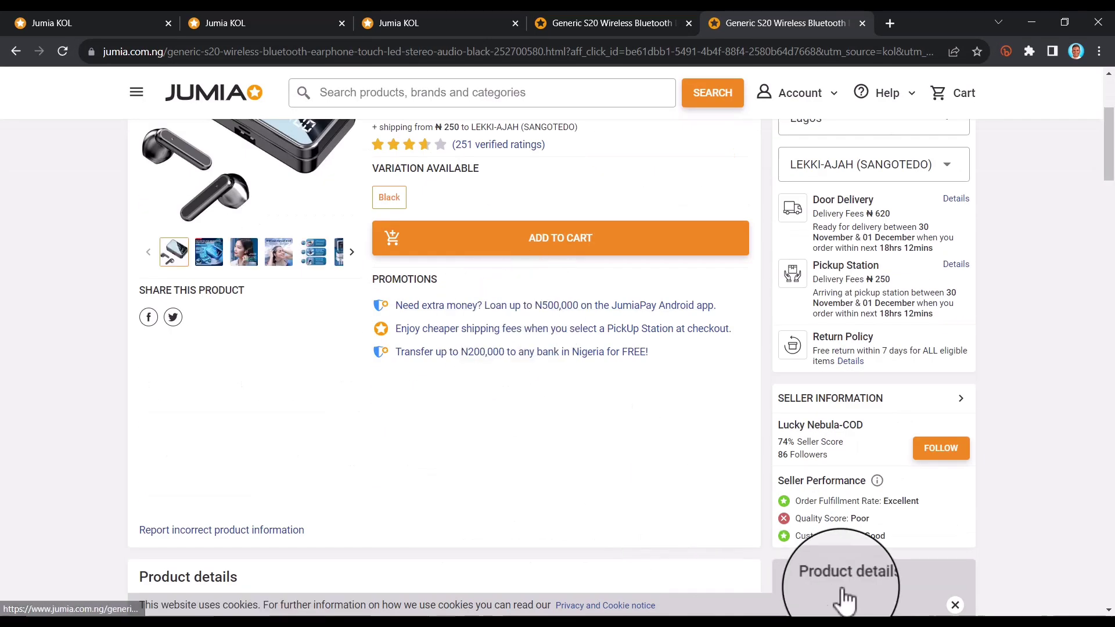
{"action": "left_click", "coordinate": [954, 605]}
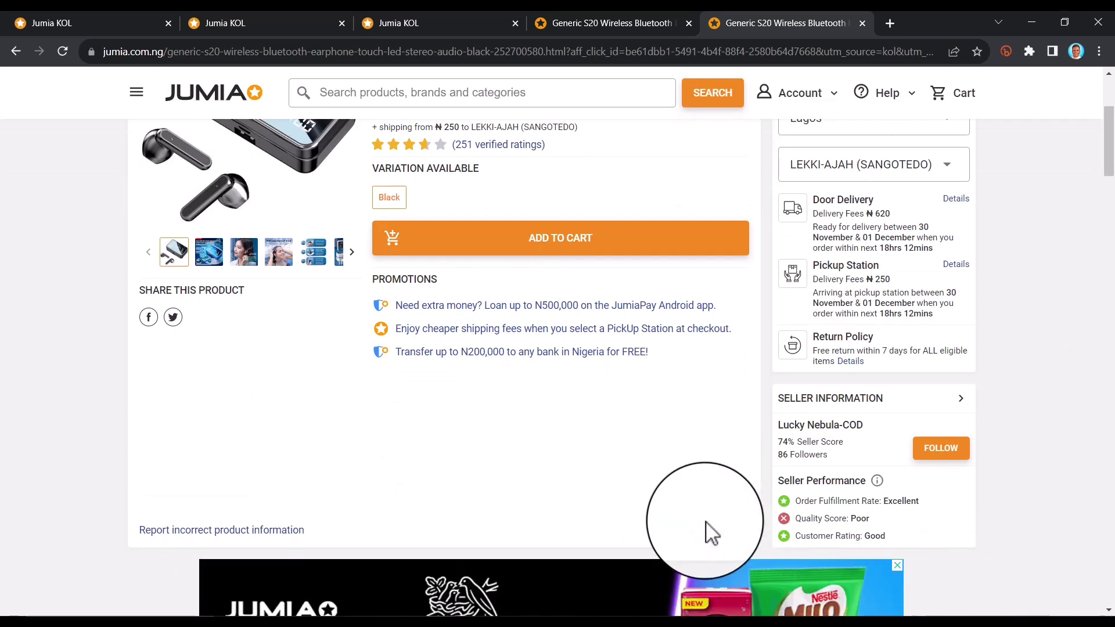
{"action": "scroll", "coordinate": [731, 511], "scroll_direction": "up", "scroll_amount": 1}
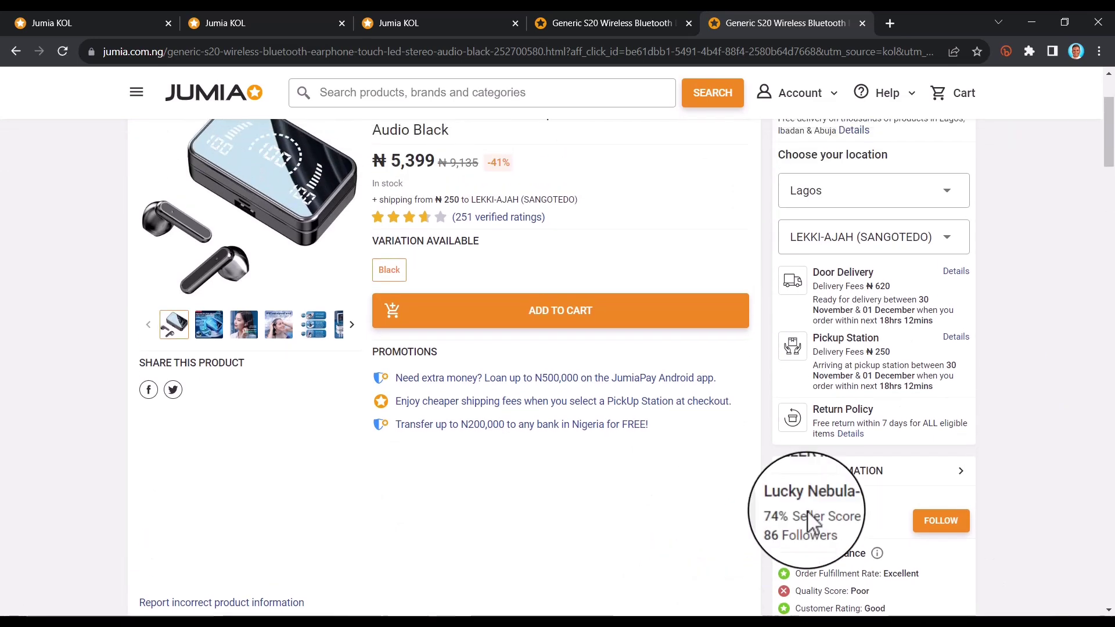
{"action": "scroll", "coordinate": [706, 505], "scroll_direction": "up", "scroll_amount": 2}
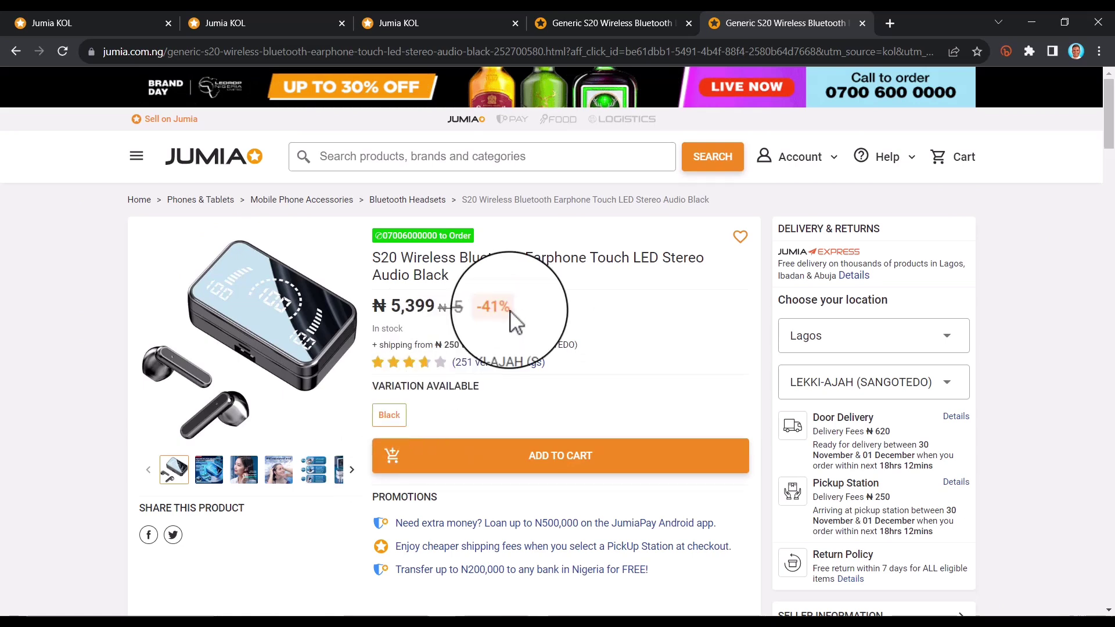
Compare the earphone's price and web address on the affiliate-link page with those on the original product page
{"action": "left_click_drag", "start_coordinate": [384, 309], "coordinate": [433, 309]}
{"action": "left_click", "coordinate": [566, 51]}
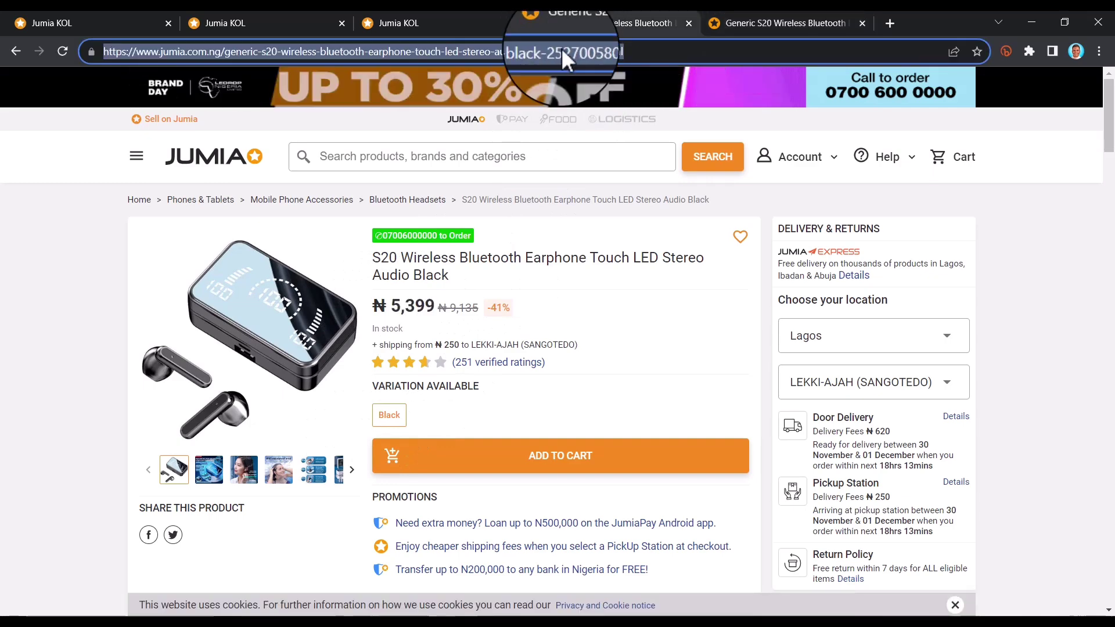
{"action": "left_click", "coordinate": [779, 13]}
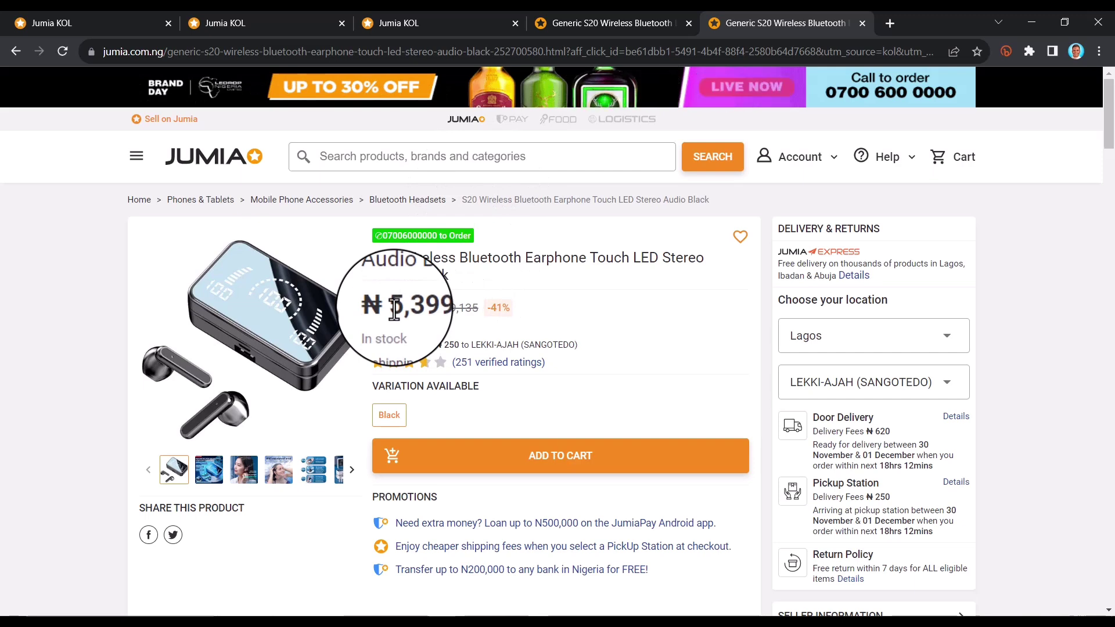
{"action": "left_click_drag", "start_coordinate": [394, 307], "coordinate": [441, 317]}
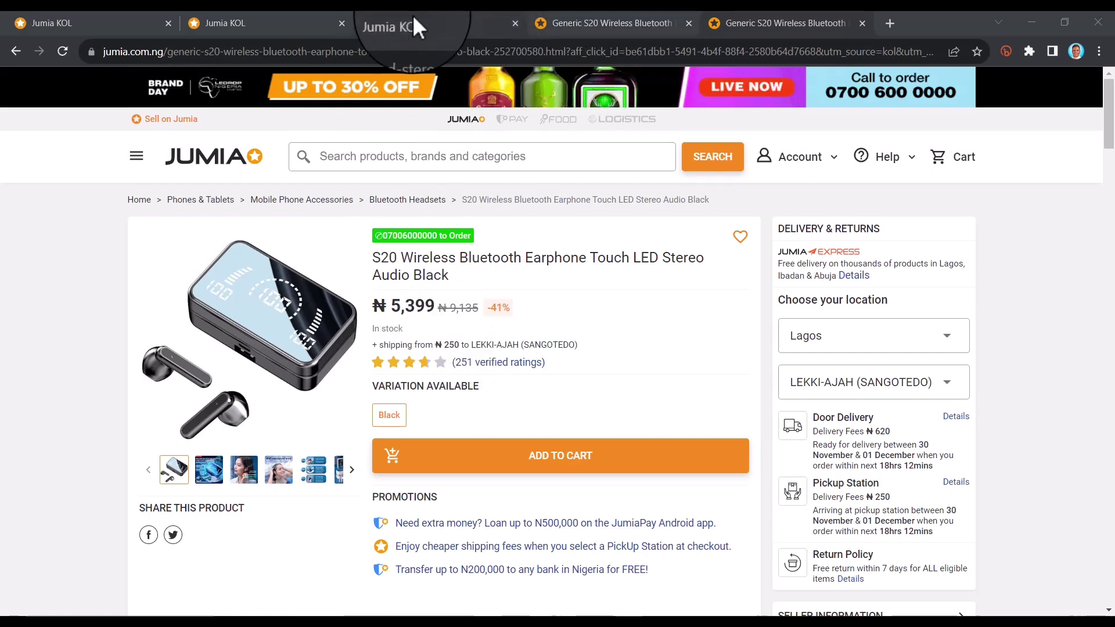
{"action": "mouse_move", "coordinate": [413, 19]}
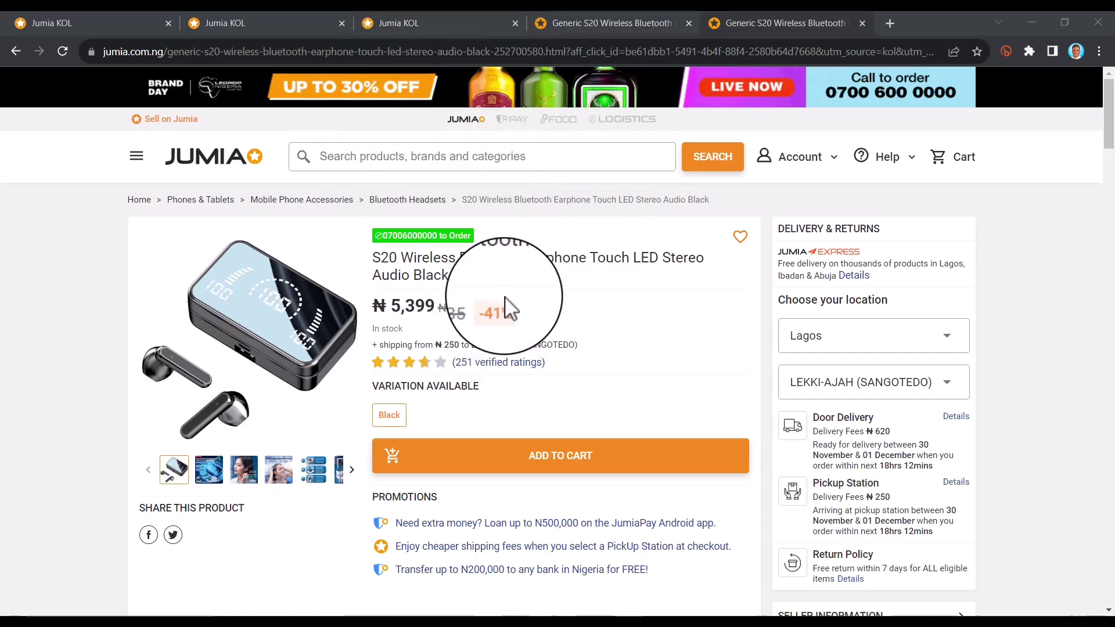
{"action": "left_click", "coordinate": [482, 51]}
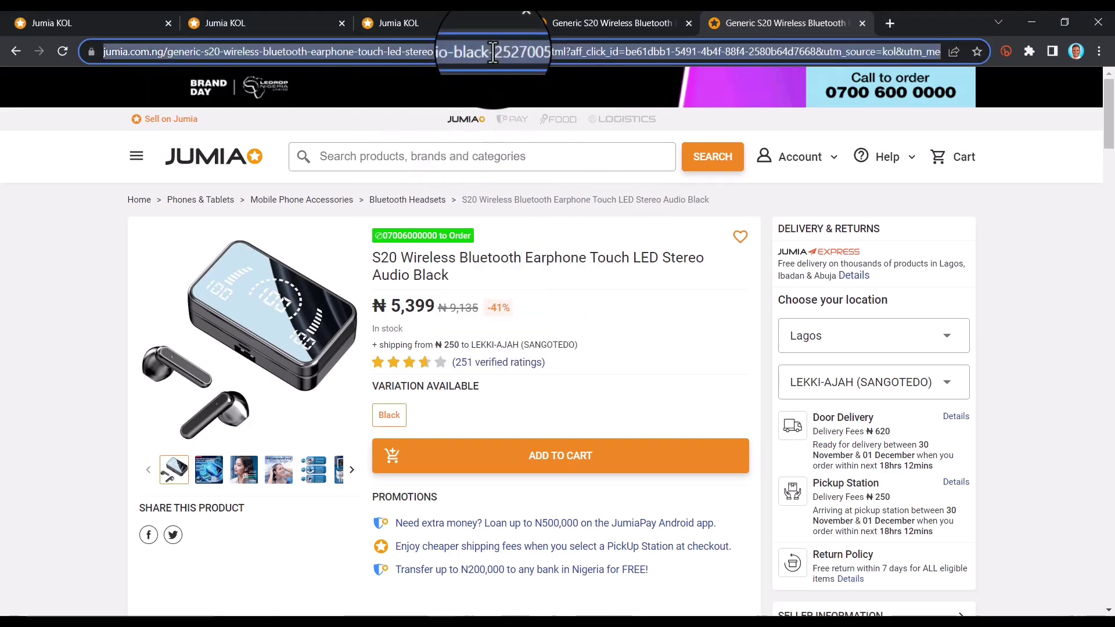
{"action": "left_click", "coordinate": [503, 51]}
Review the Nigeria offers alongside the custom link details and the product page opened through the affiliate link
{"action": "left_click", "coordinate": [246, 21]}
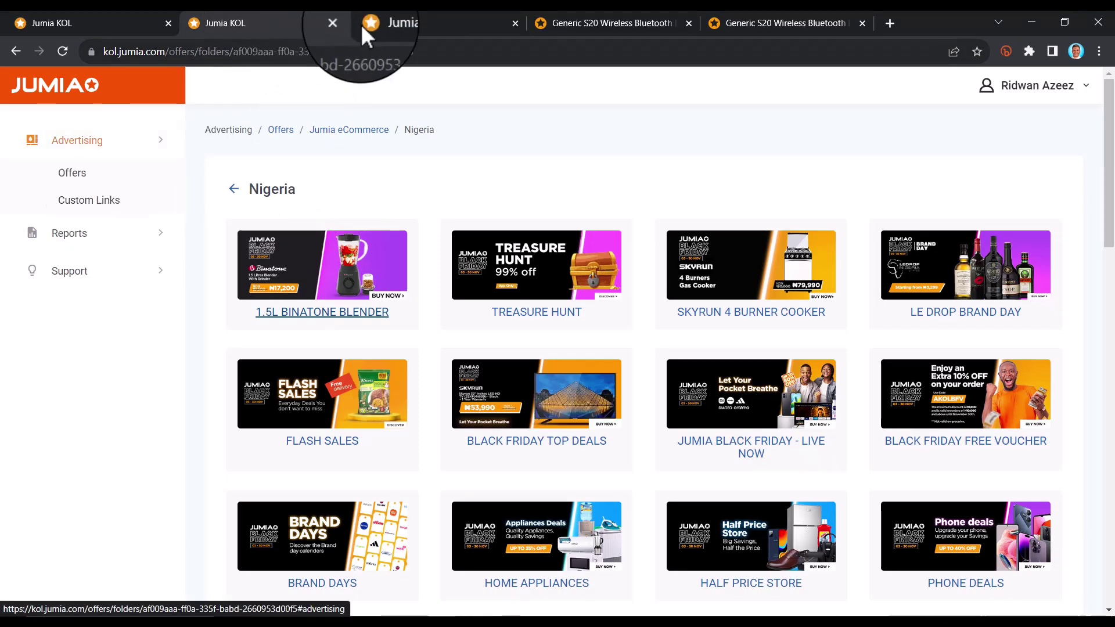
{"action": "left_click", "coordinate": [384, 23]}
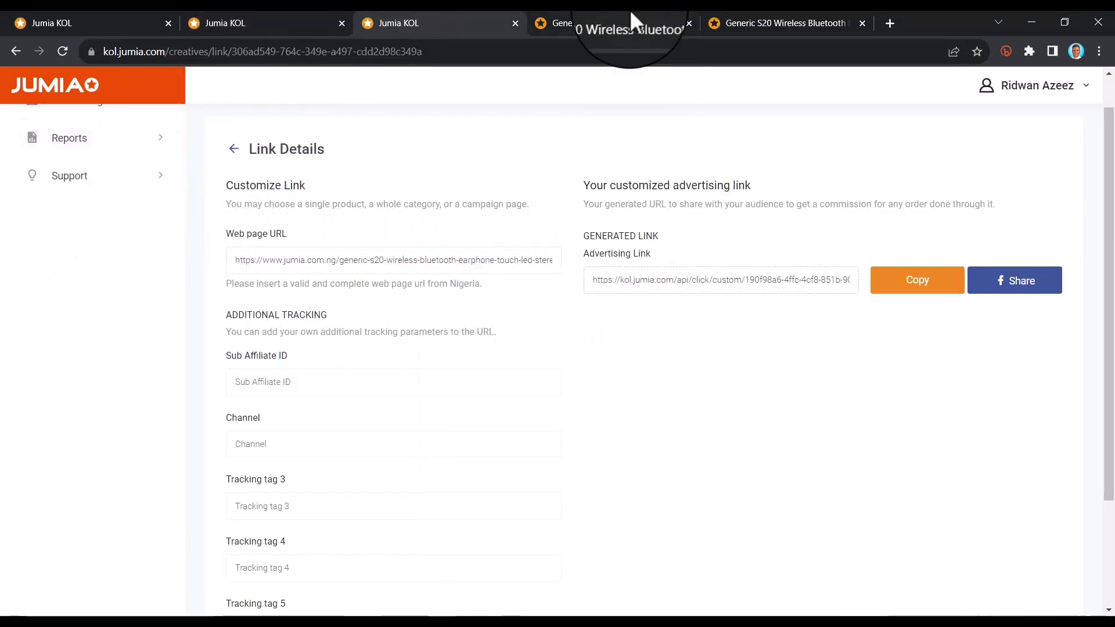
{"action": "left_click", "coordinate": [712, 14]}
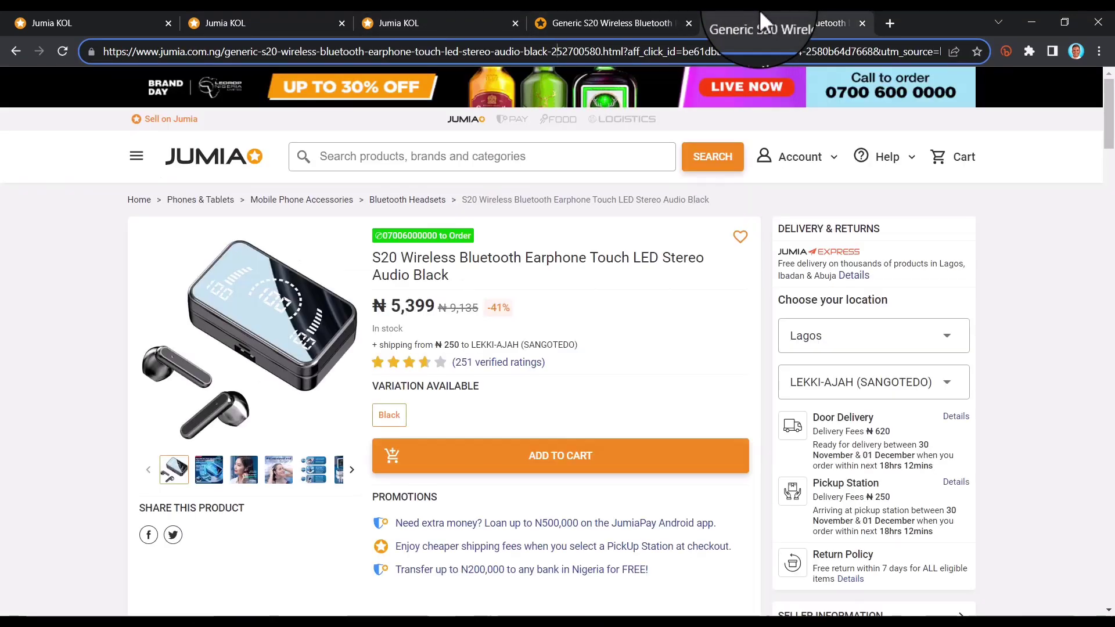
{"action": "key", "text": "ctrl+2"}
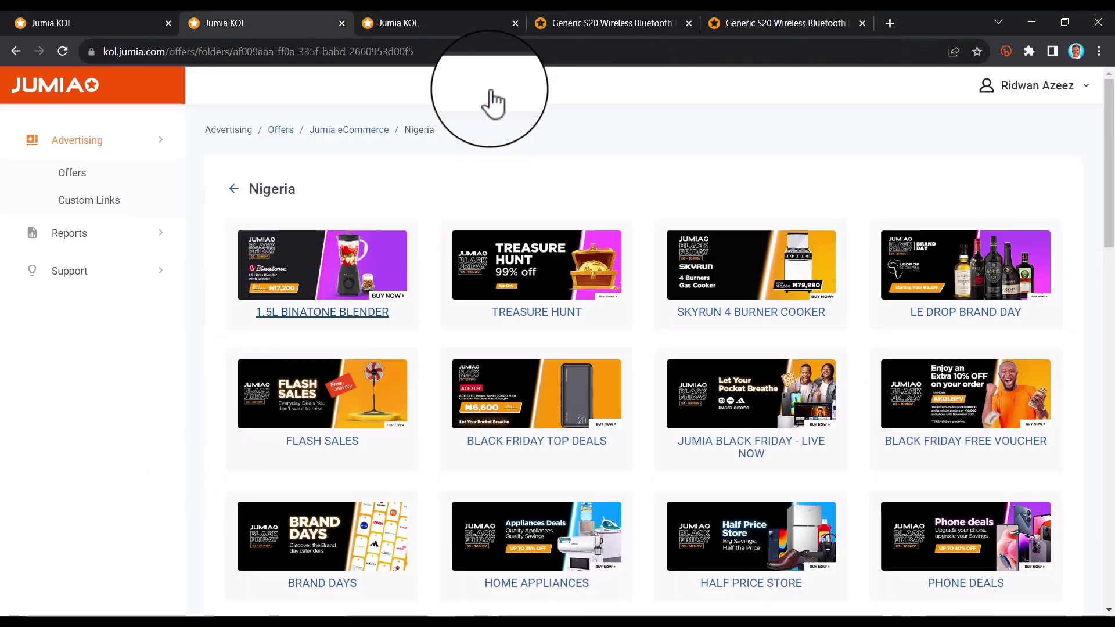